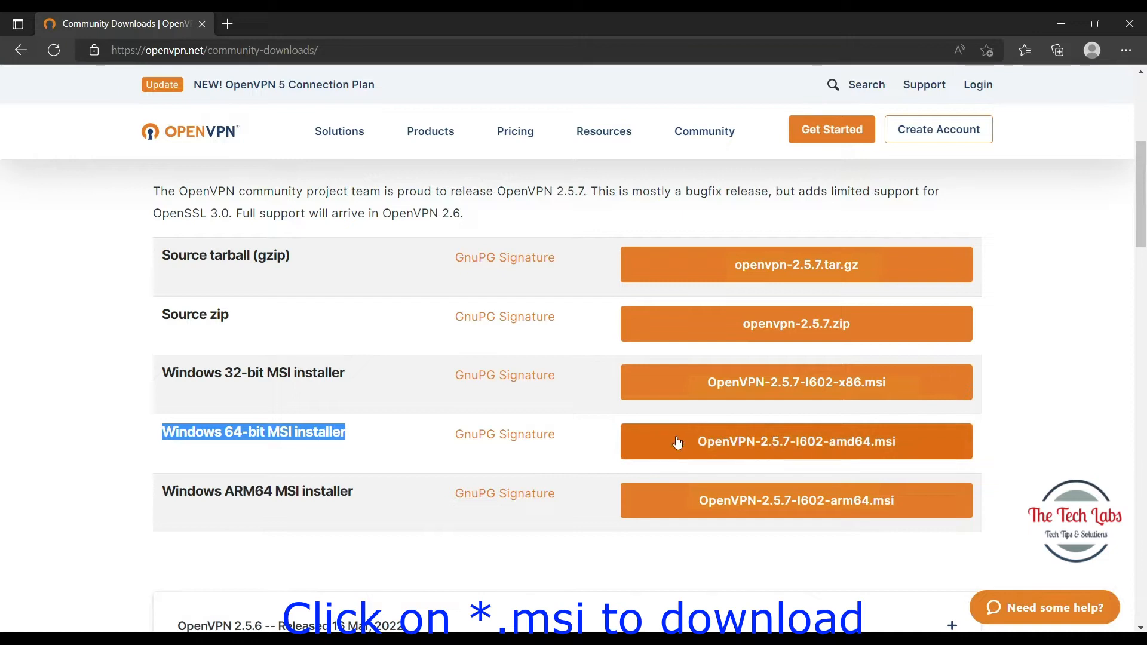
# - Download the Windows 64-bit installer OpenVPN-2.5.7-I602-amd64.msi, launch it, and minimize the browser
pyautogui.click(805, 442)
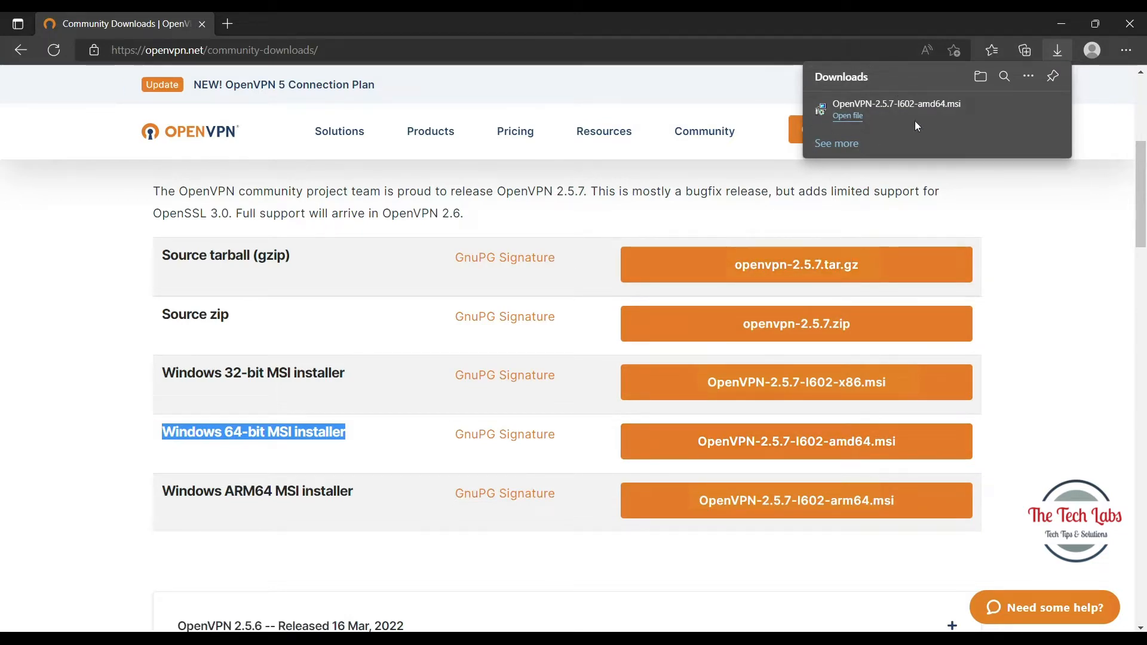
pyautogui.click(849, 116)
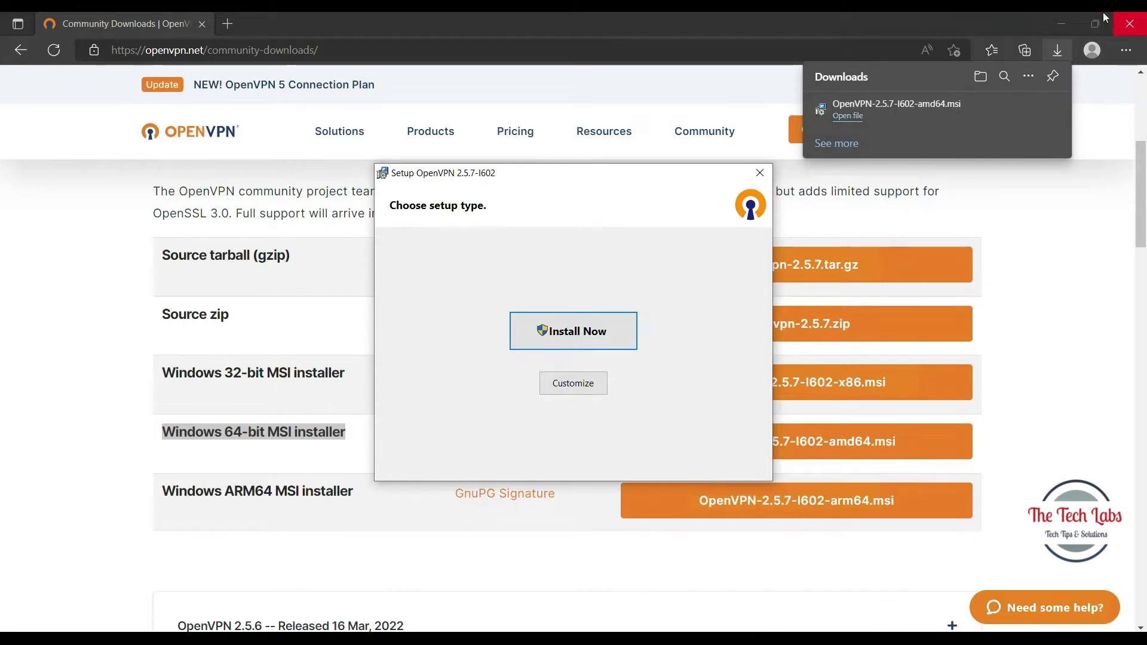
pyautogui.click(1060, 24)
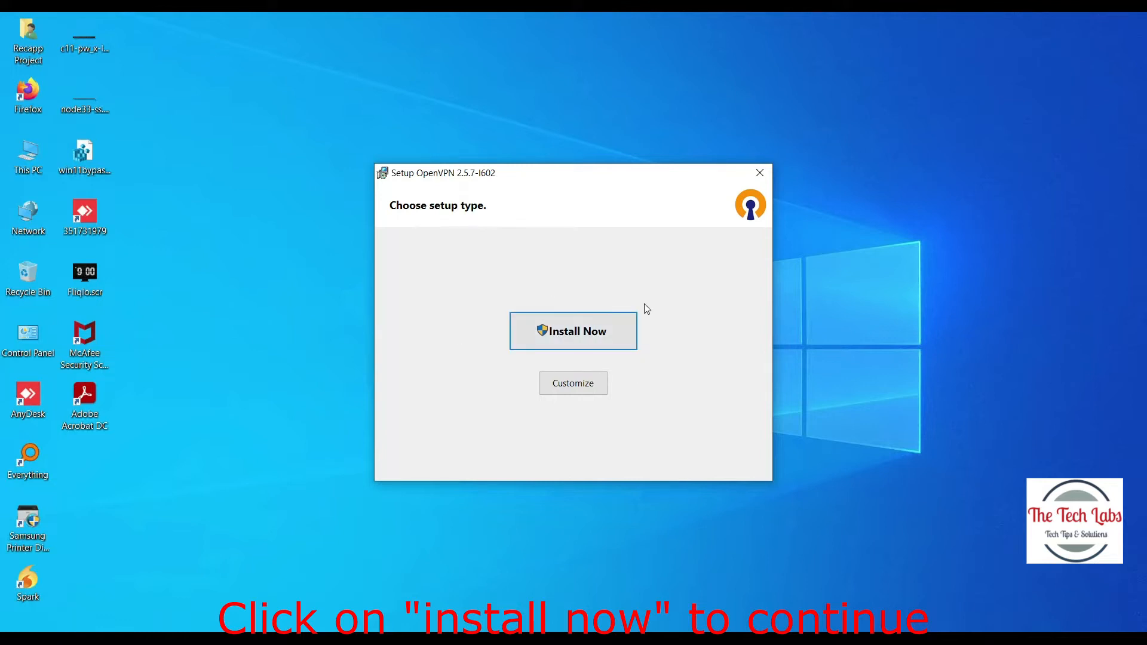
# - Install OpenVPN with the standard setup, allowing changes to the device, and close the installer and the missing connection profiles notice
pyautogui.click(577, 333)
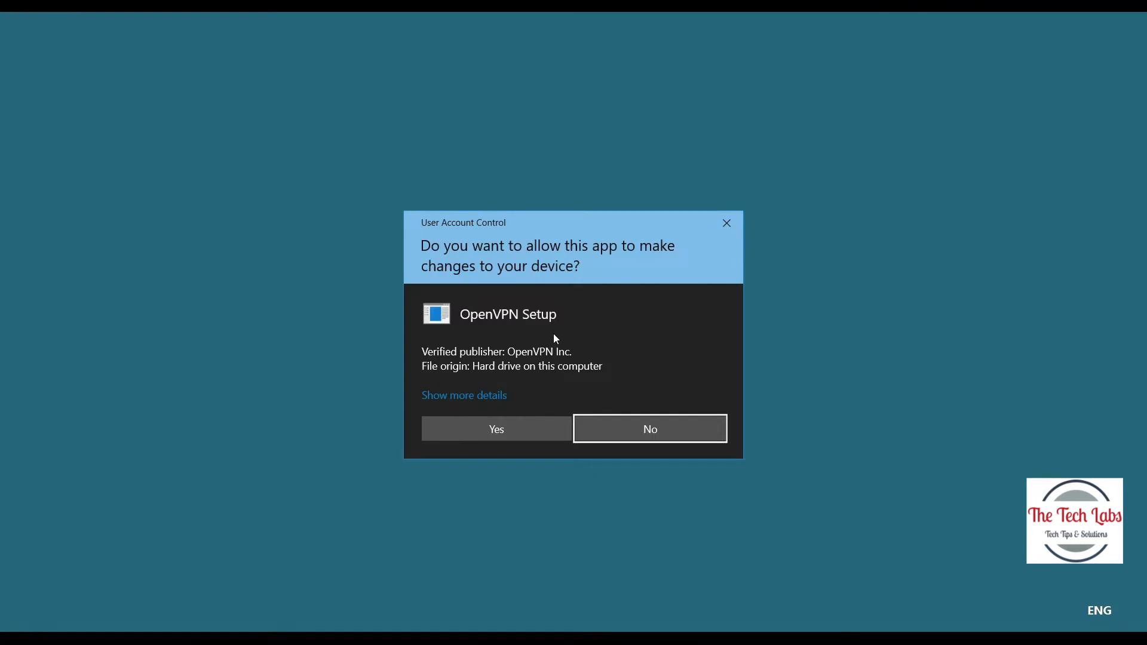
pyautogui.click(504, 429)
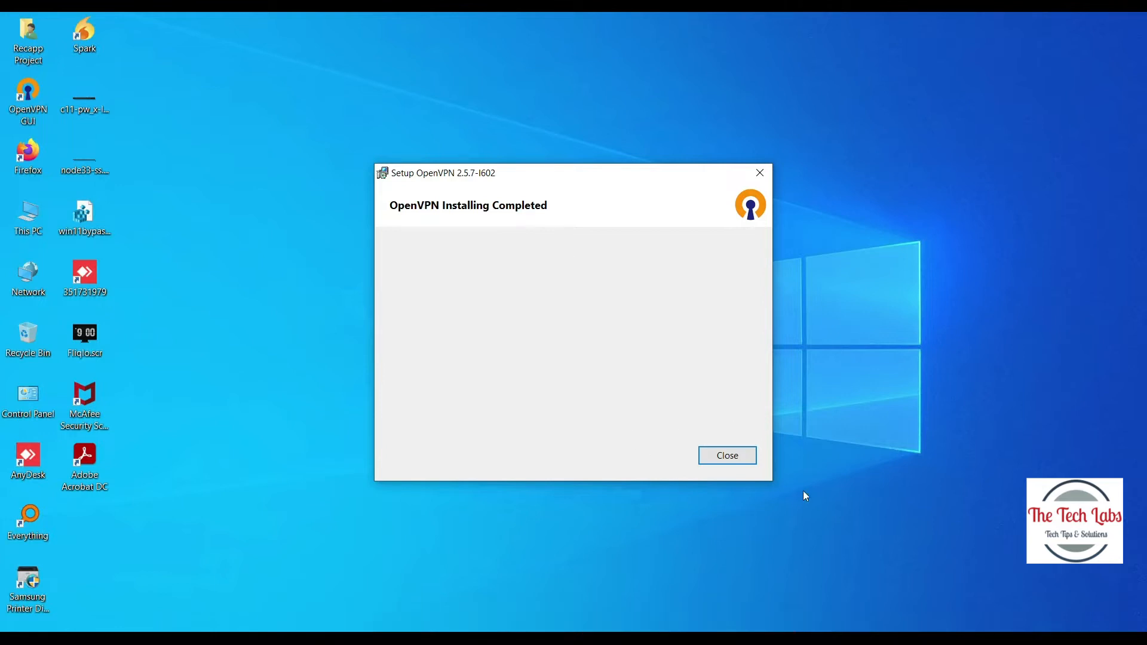
pyautogui.click(711, 456)
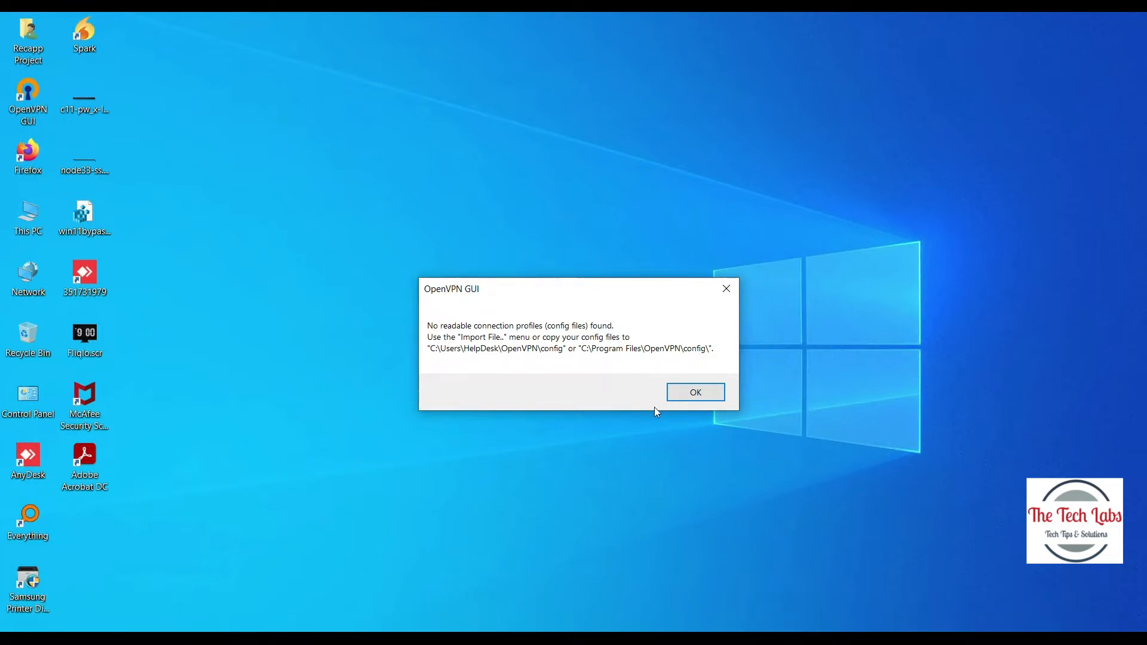
pyautogui.click(693, 394)
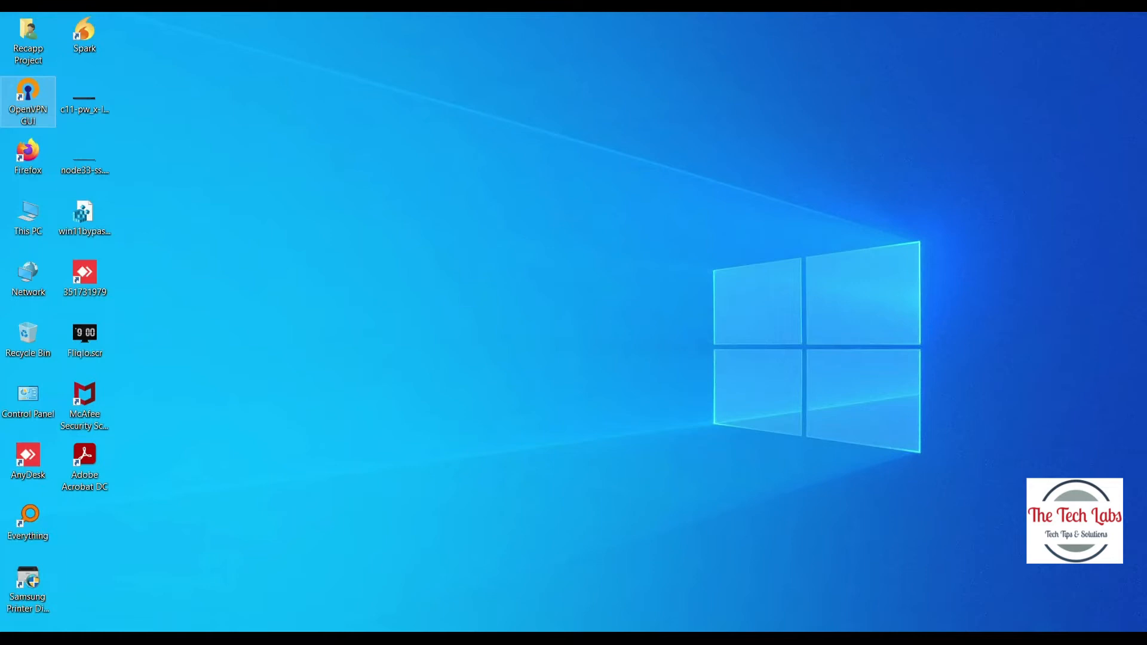
# - Check the hidden system tray icons for OpenVPN GUI
pyautogui.click(989, 640)
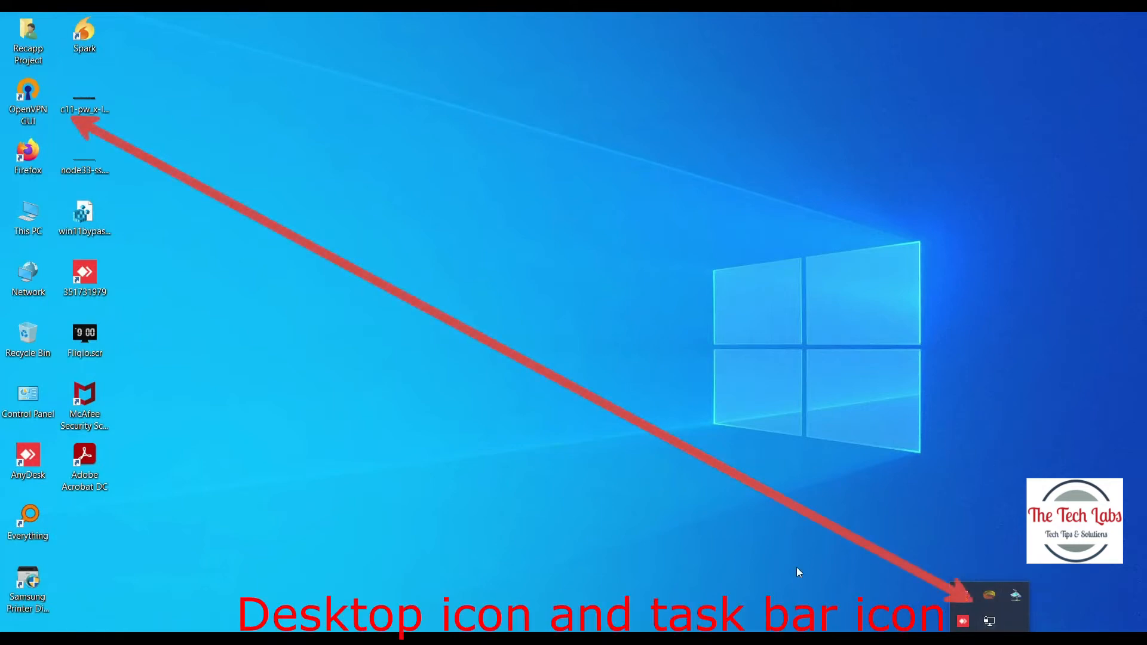
pyautogui.click(617, 385)
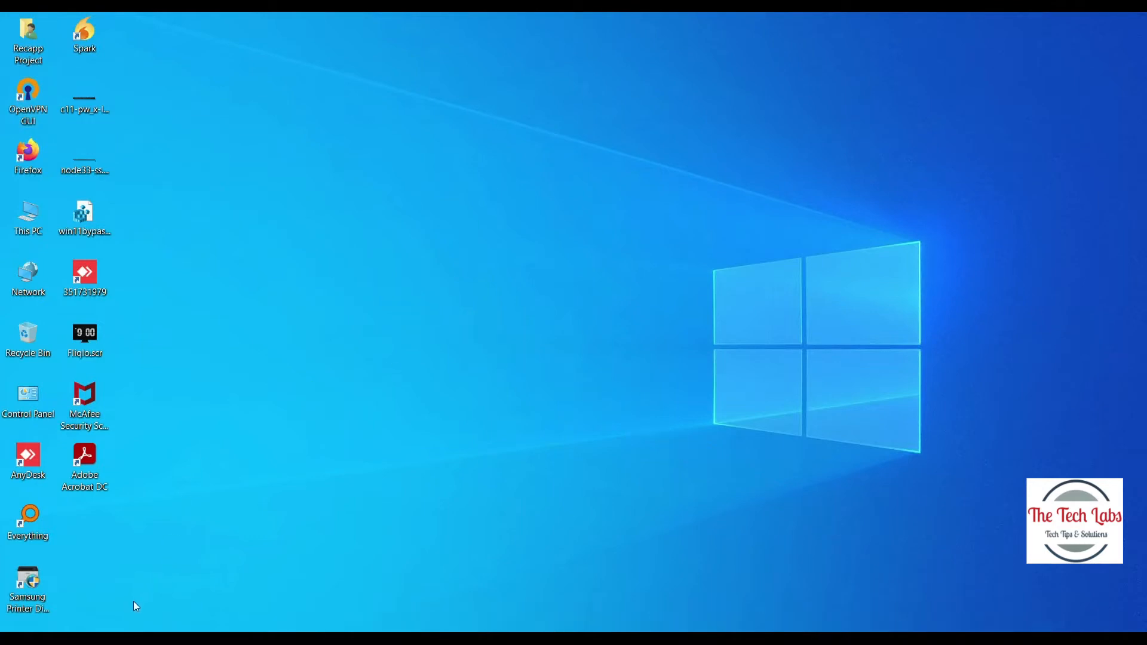
# - Switch back to the Edge browser and load the Google home page
pyautogui.click(126, 642)
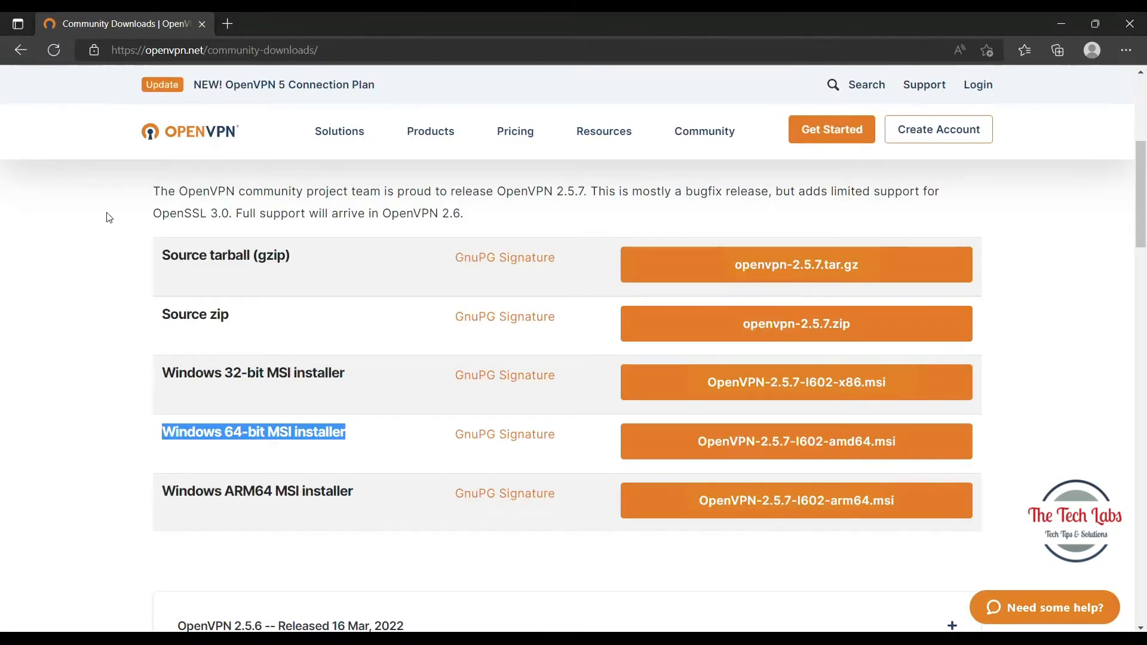
pyautogui.click(228, 51)
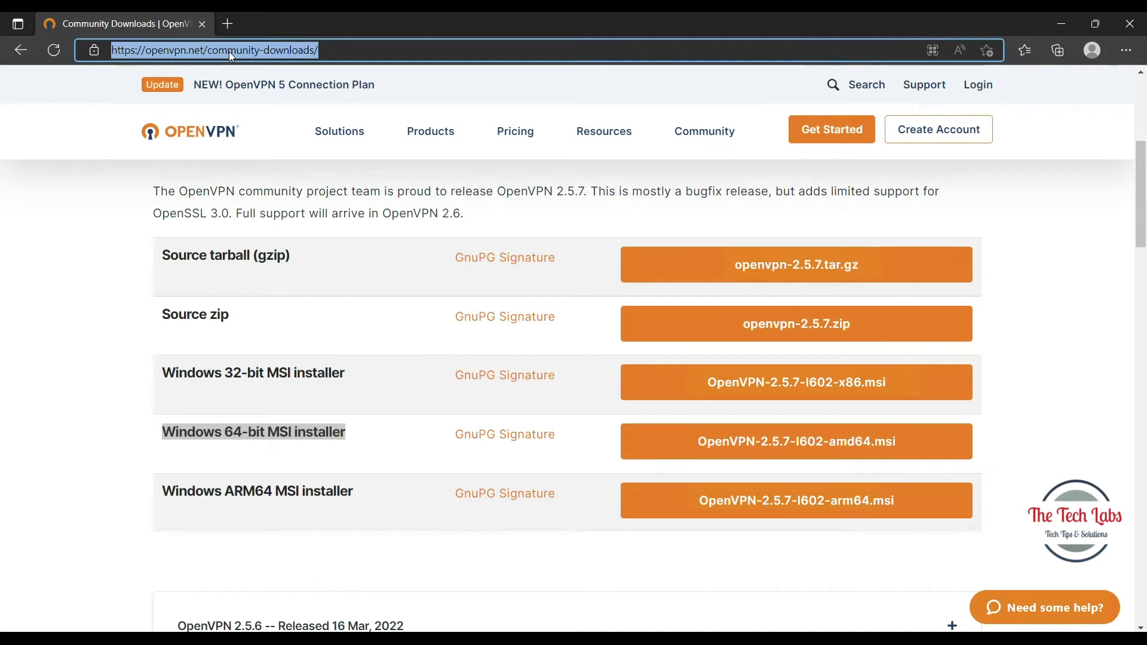
pyautogui.write('googl')
pyautogui.press('Return')
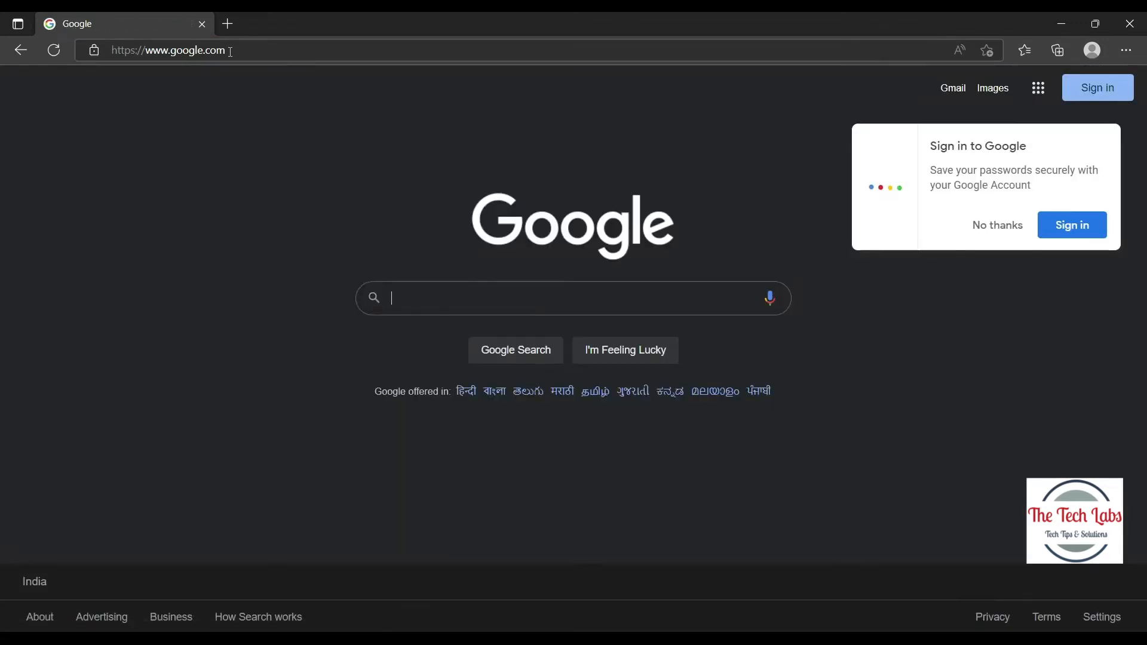
# - Decline the Google sign-in offer and search for "free vpnbook"
pyautogui.click(986, 230)
pyautogui.click(636, 297)
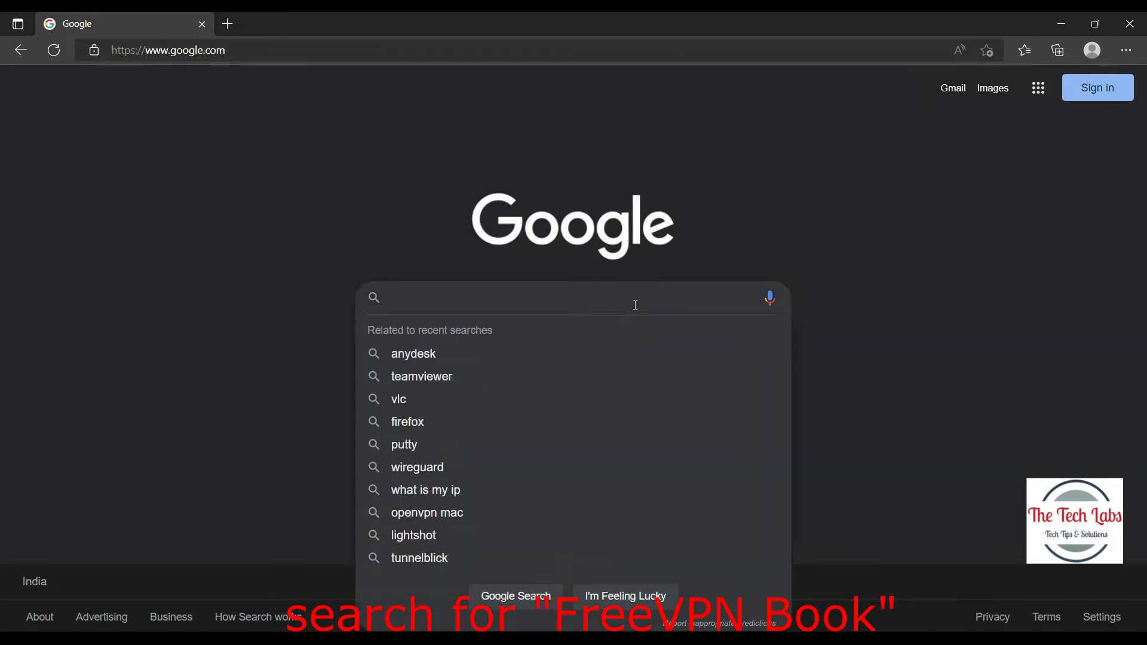
pyautogui.write('free ')
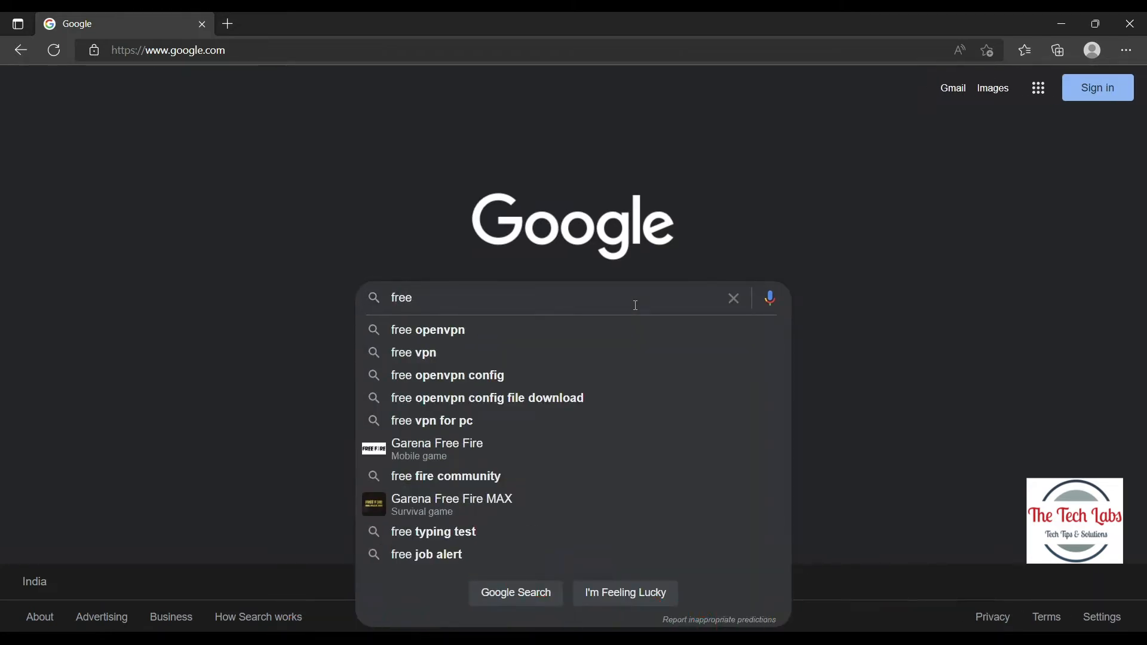
pyautogui.write('vpn')
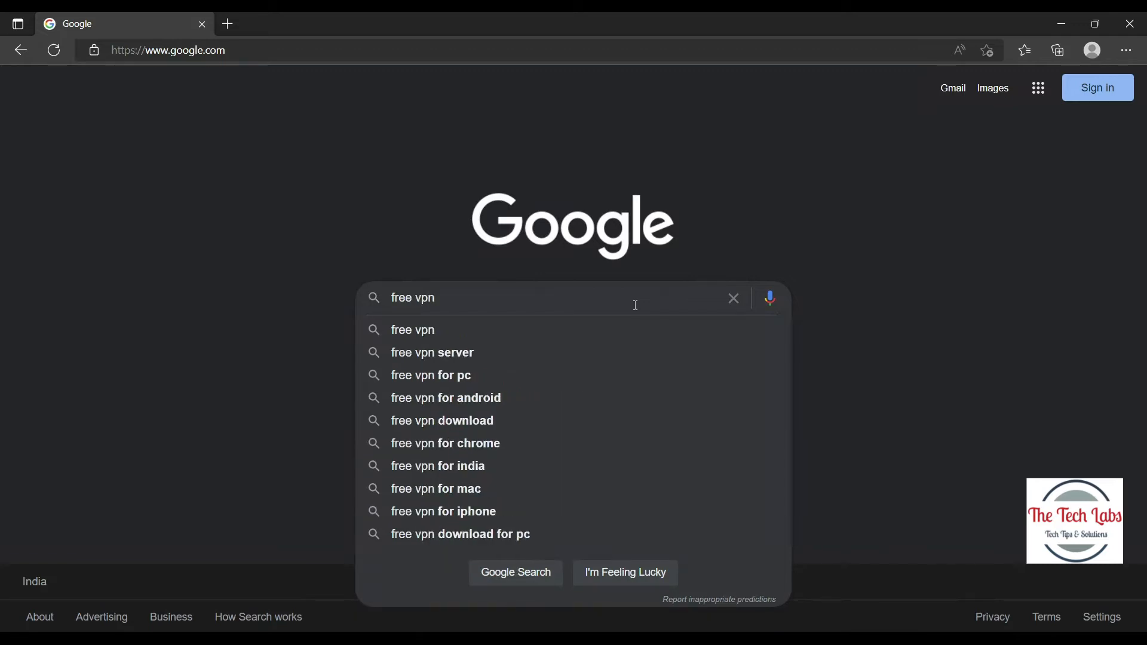
pyautogui.write('book')
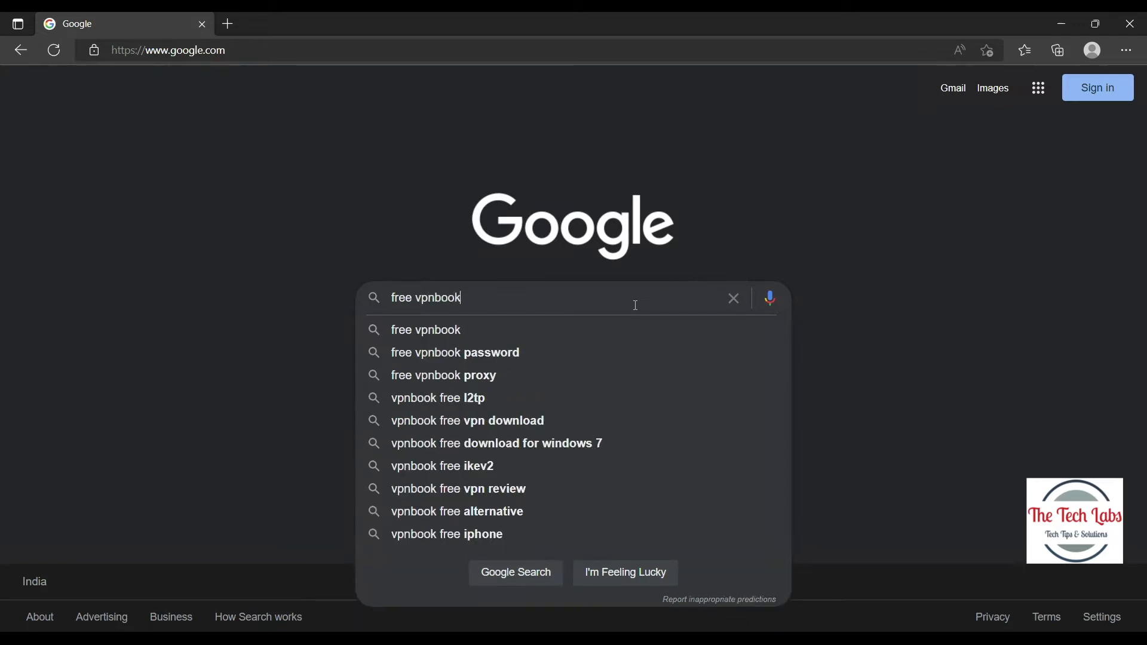
pyautogui.press('Return')
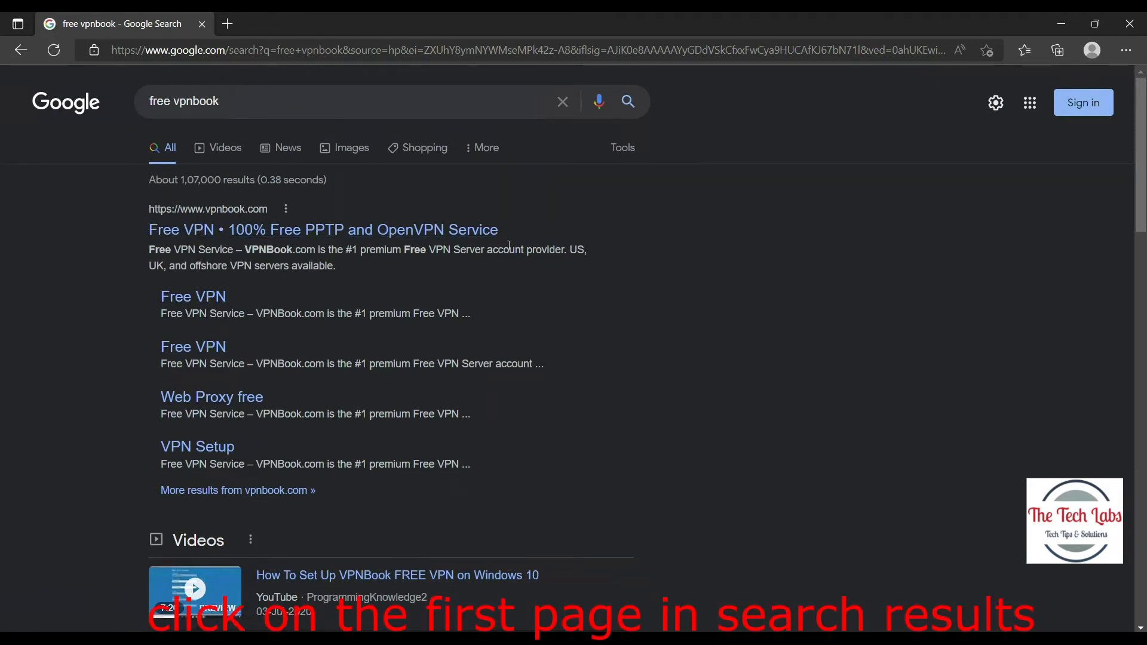
# - Open the vpnbook.com site from the first search result and go to its Free OpenVPN and PPTP VPN section
pyautogui.click(453, 233)
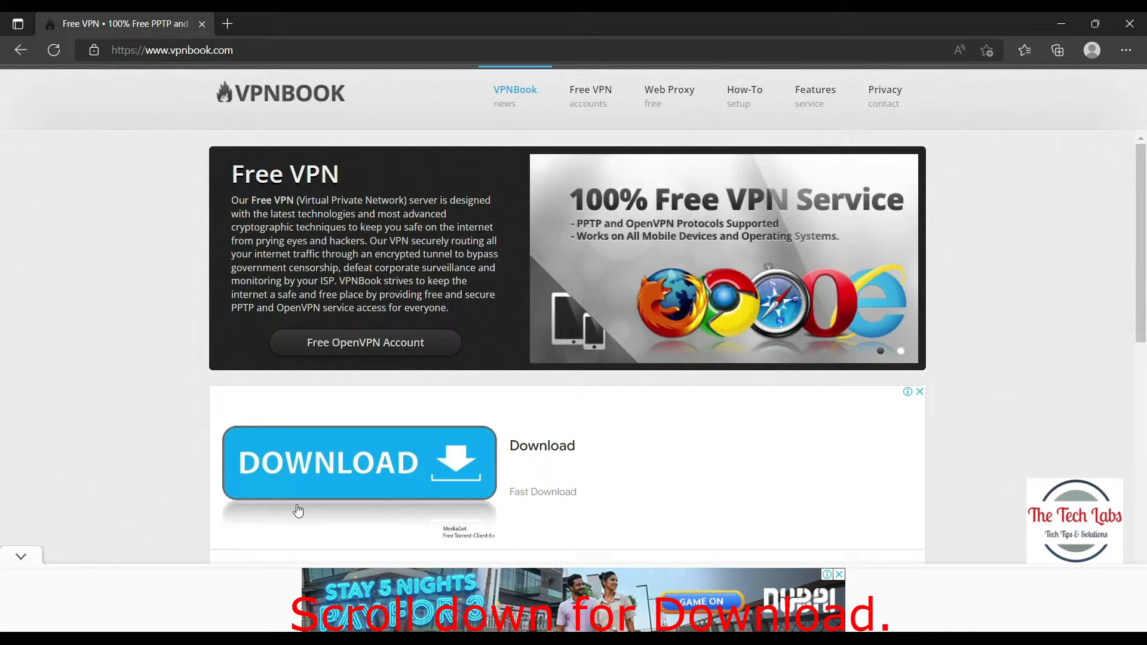
pyautogui.click(22, 560)
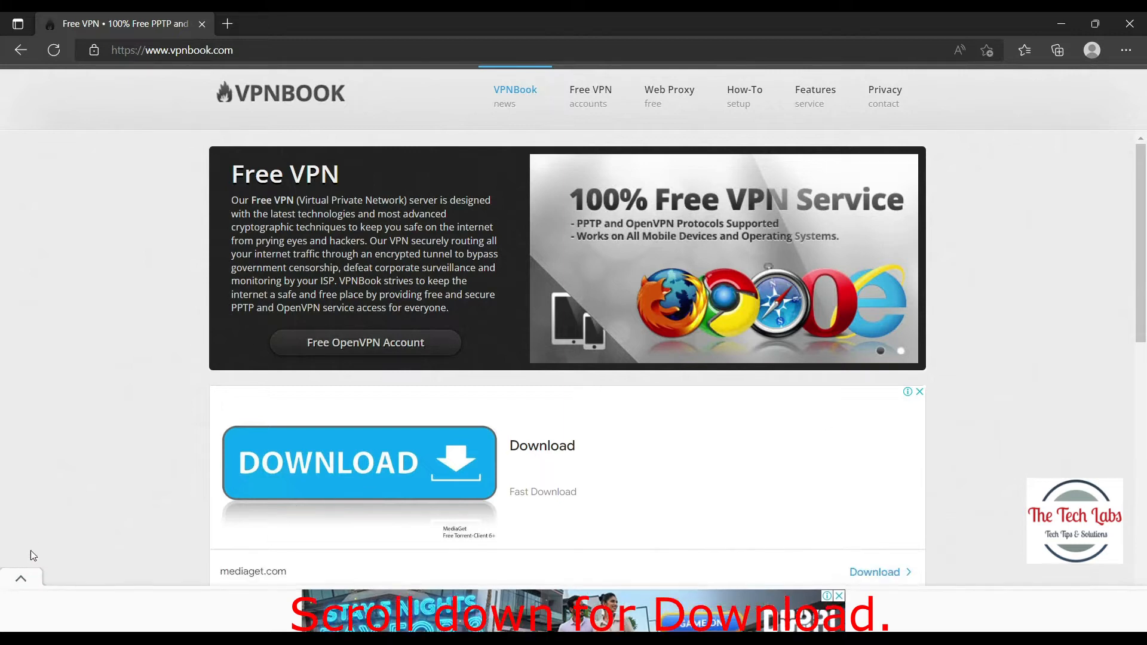
pyautogui.scroll(-3, 92, 350)
pyautogui.scroll(-5, 92, 353)
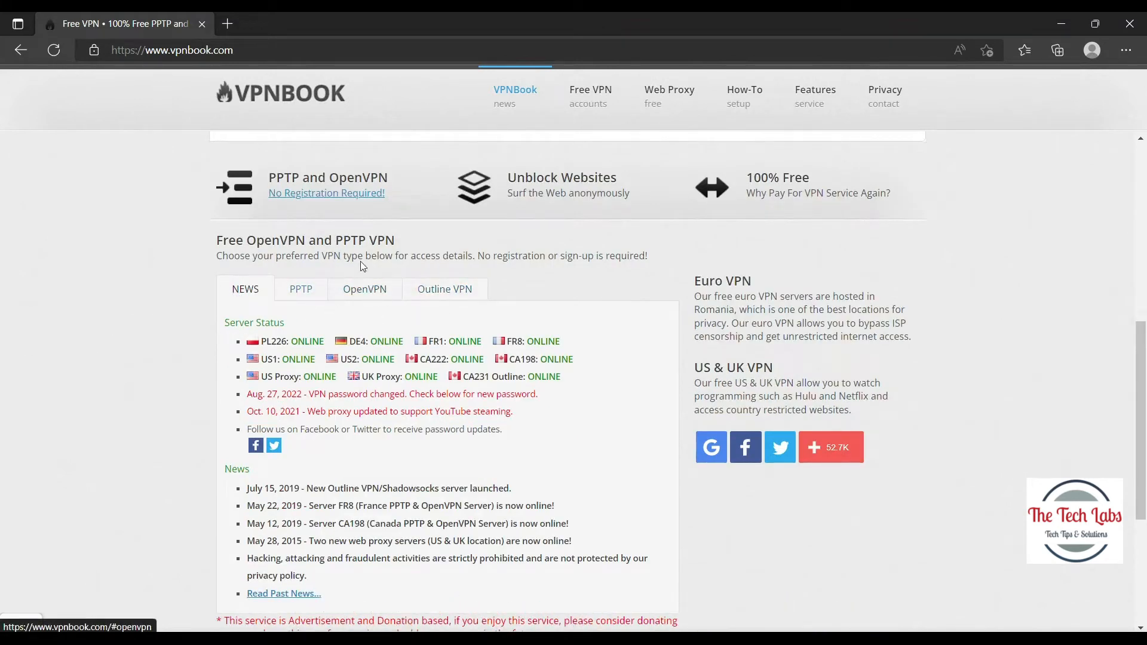
# - Download the US1 Server OpenVPN Certificate Bundle from the OpenVPN access details, closing the ad that interrupts
pyautogui.click(366, 292)
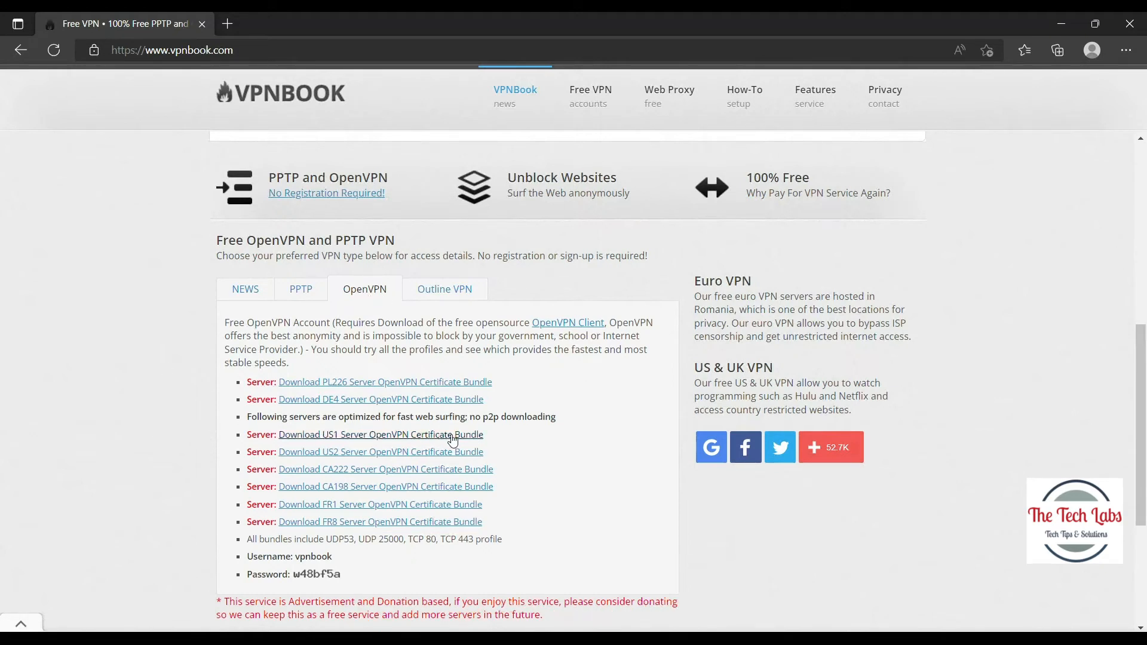
pyautogui.click(390, 435)
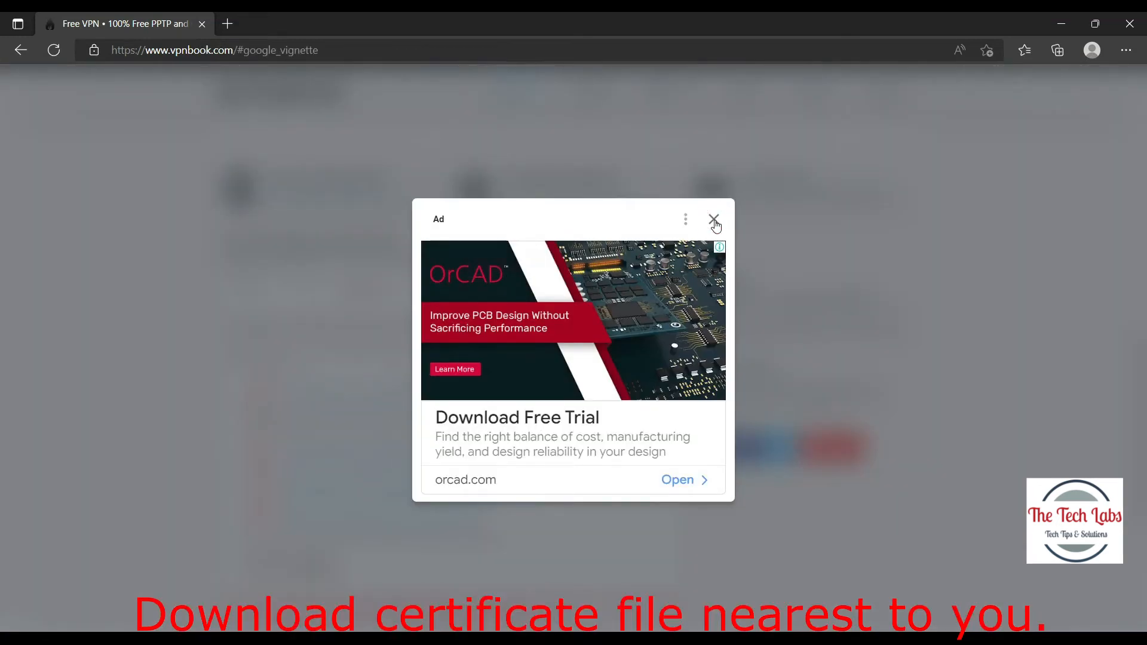
pyautogui.click(714, 220)
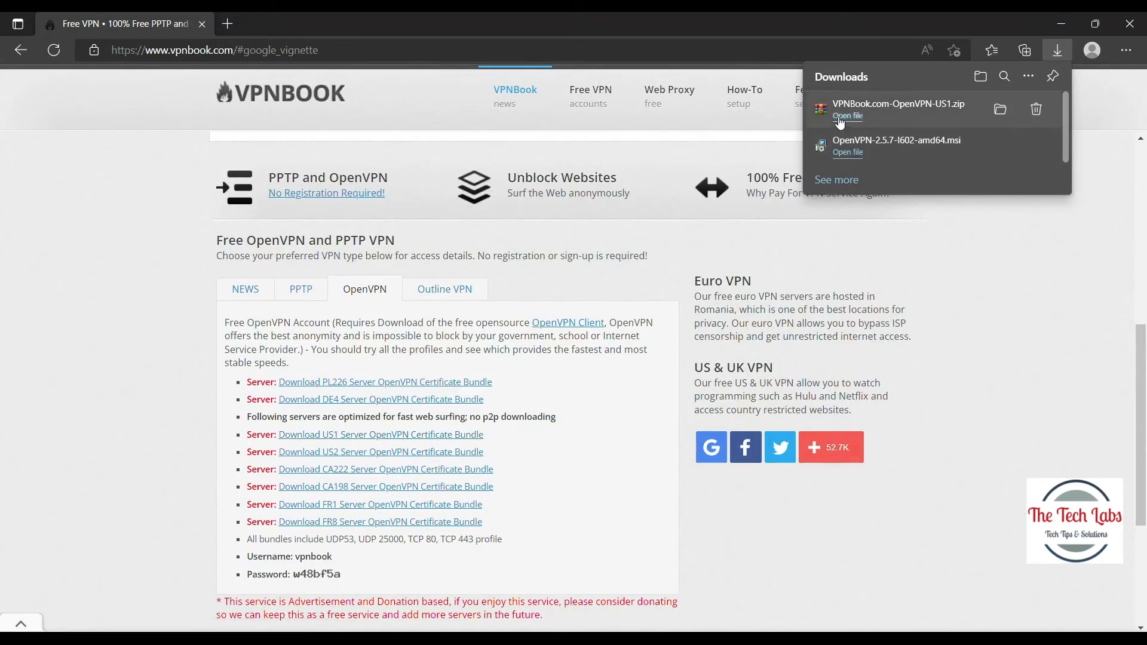
# - Highlight the username and password lines below the server bundles to note the VPN login details
pyautogui.click(248, 555)
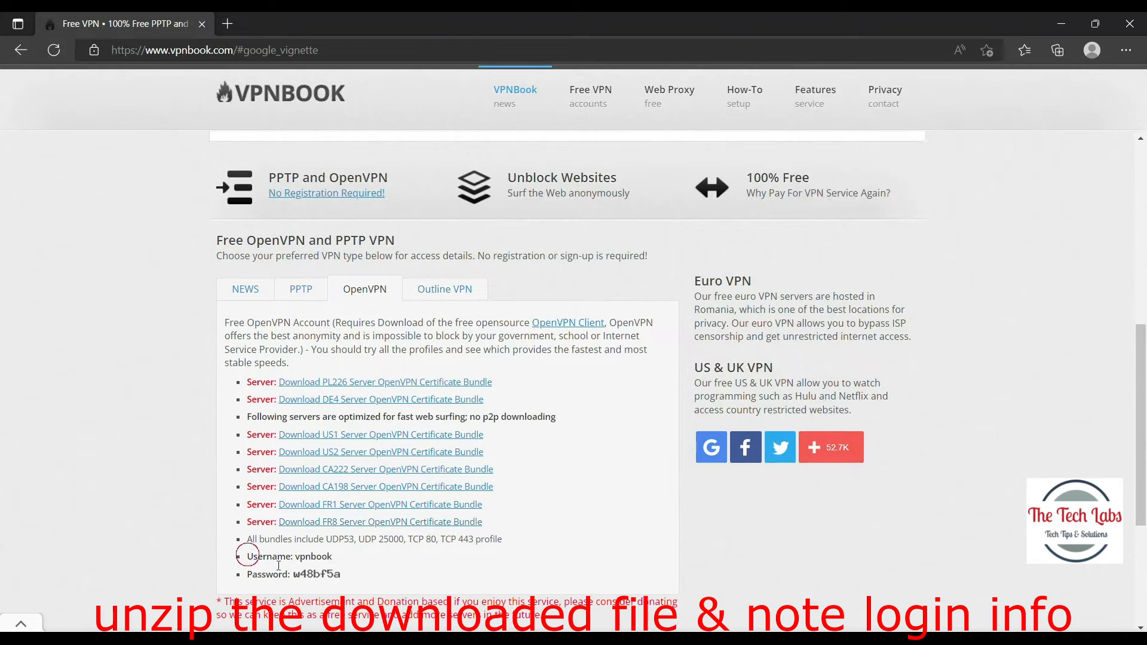
pyautogui.moveTo(278, 565); pyautogui.dragTo(367, 573)
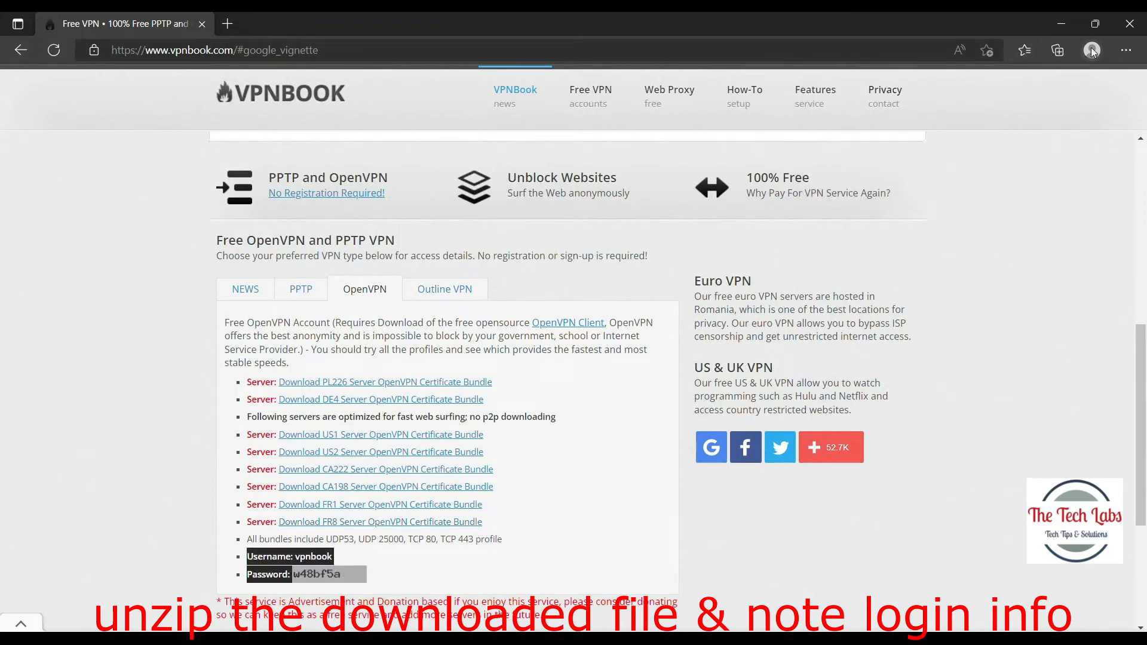
# - Open the downloaded VPNBook.com-OpenVPN-US1.zip archive, minimize the browser, and move the archive window clear of the desktop icons
pyautogui.click(1126, 50)
pyautogui.click(966, 249)
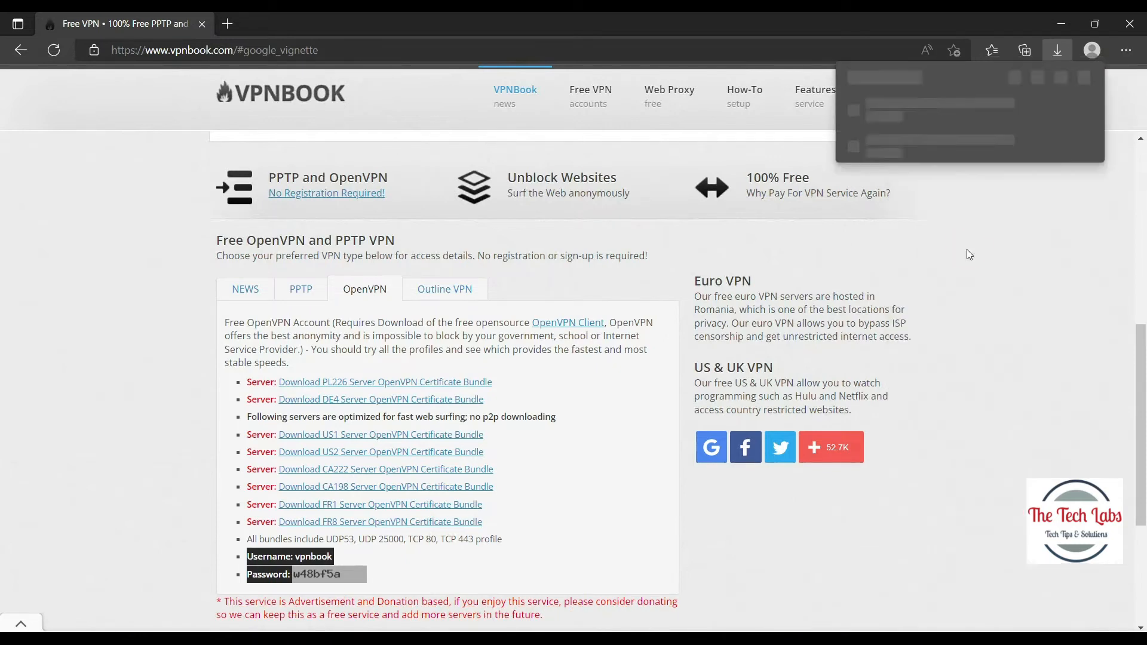
pyautogui.click(850, 117)
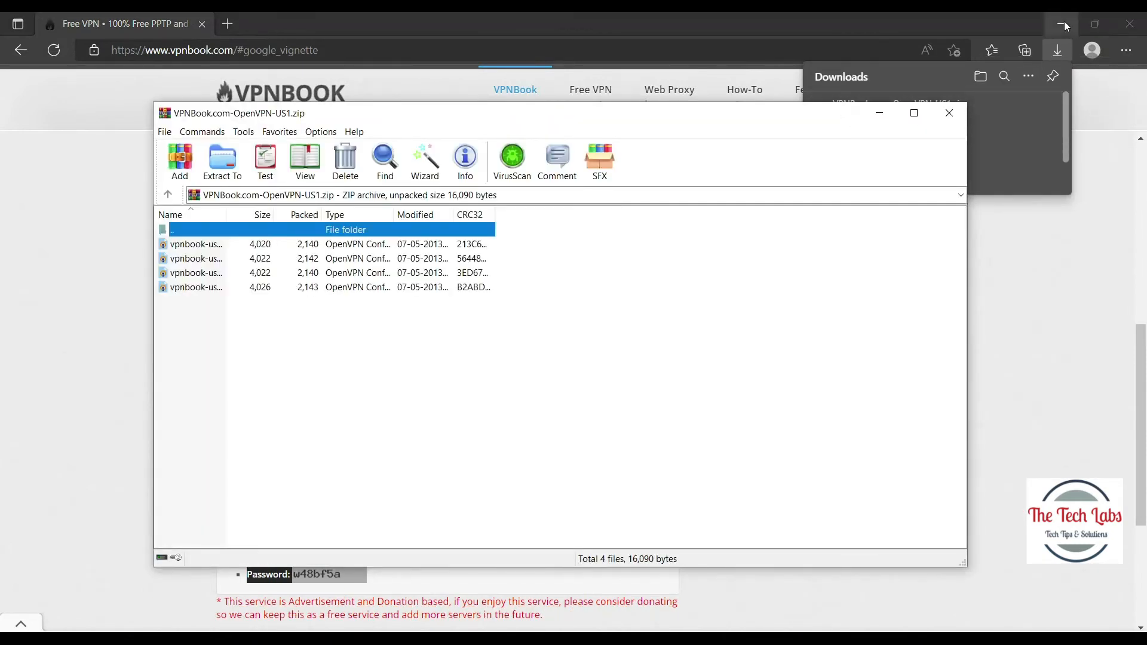
pyautogui.click(1065, 25)
pyautogui.moveTo(405, 113); pyautogui.dragTo(623, 117)
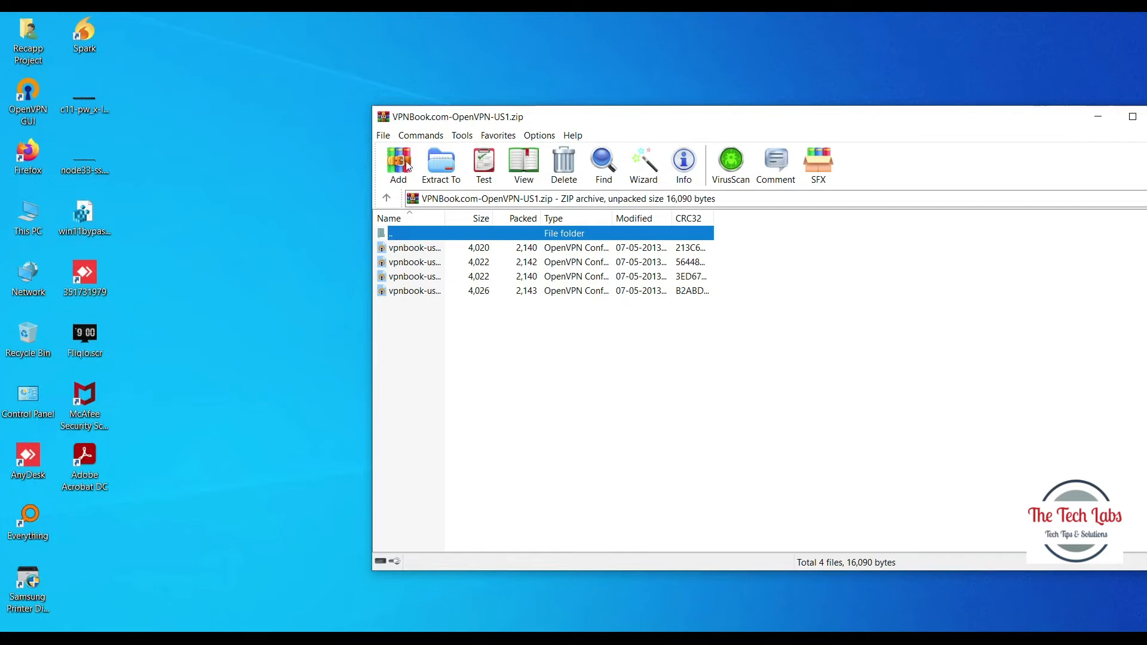
# - Extract the archive to the VPNBook.com-OpenVPN-US1 folder in Downloads, keeping the default options, and close the archive window
pyautogui.click(438, 171)
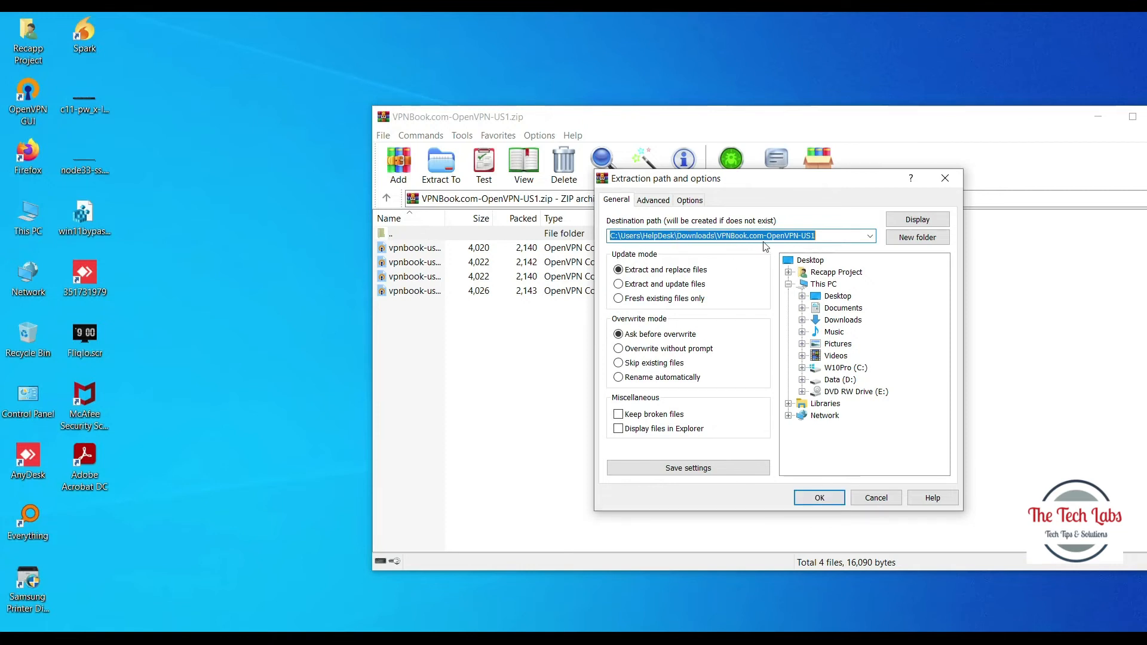
pyautogui.click(819, 499)
pyautogui.doubleClick(383, 117)
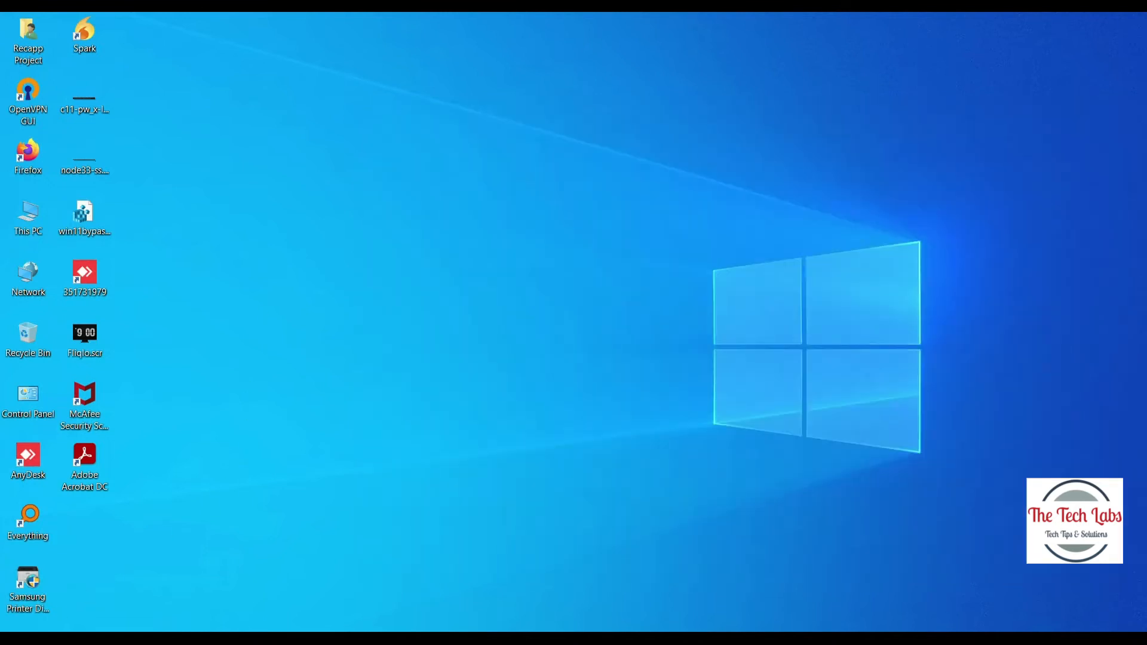
# - Open the extracted VPNBook.com-OpenVPN-US1 folder in Downloads using File Explorer
pyautogui.click(17, 639)
pyautogui.click(751, 455)
pyautogui.press('super+e')
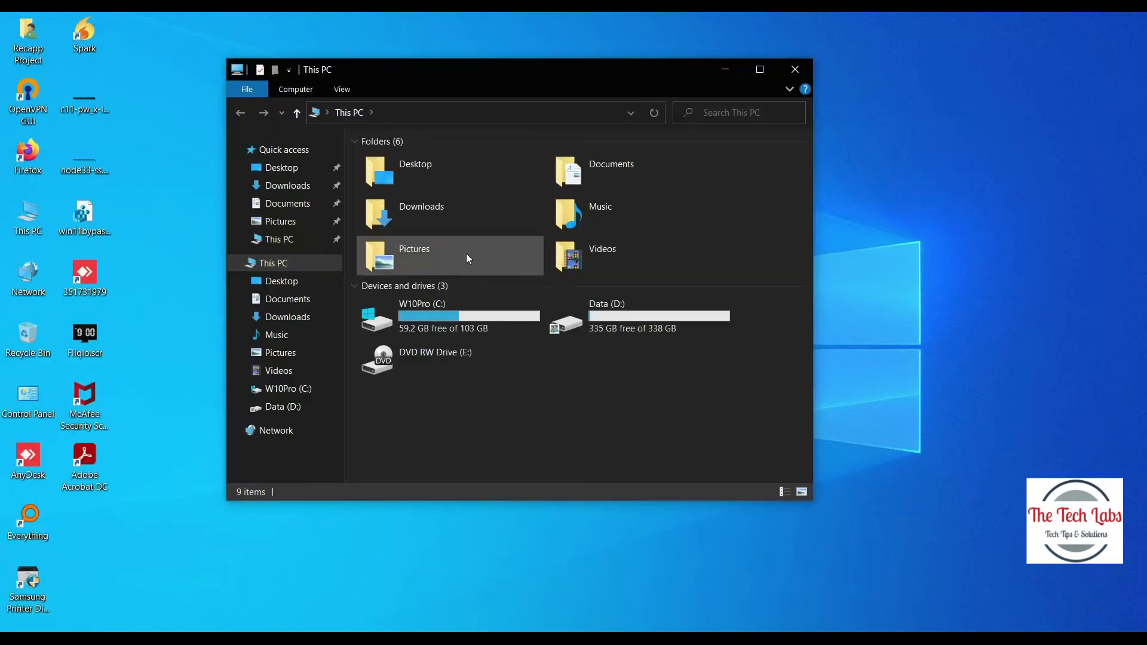
pyautogui.click(422, 204)
pyautogui.doubleClick(422, 205)
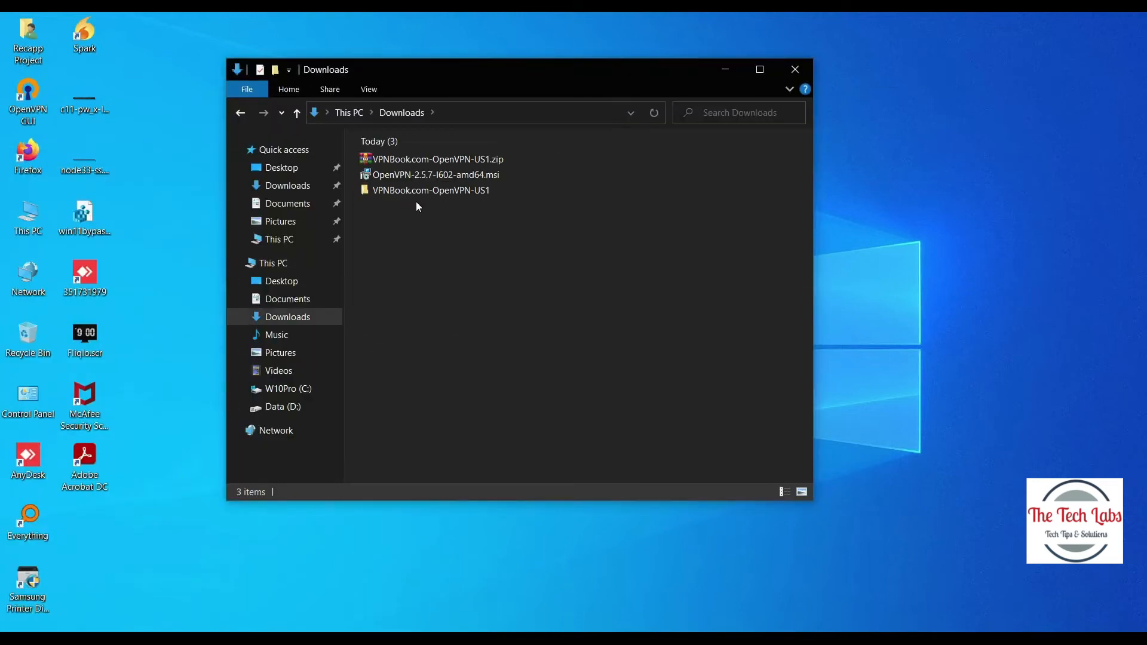
pyautogui.click(393, 191)
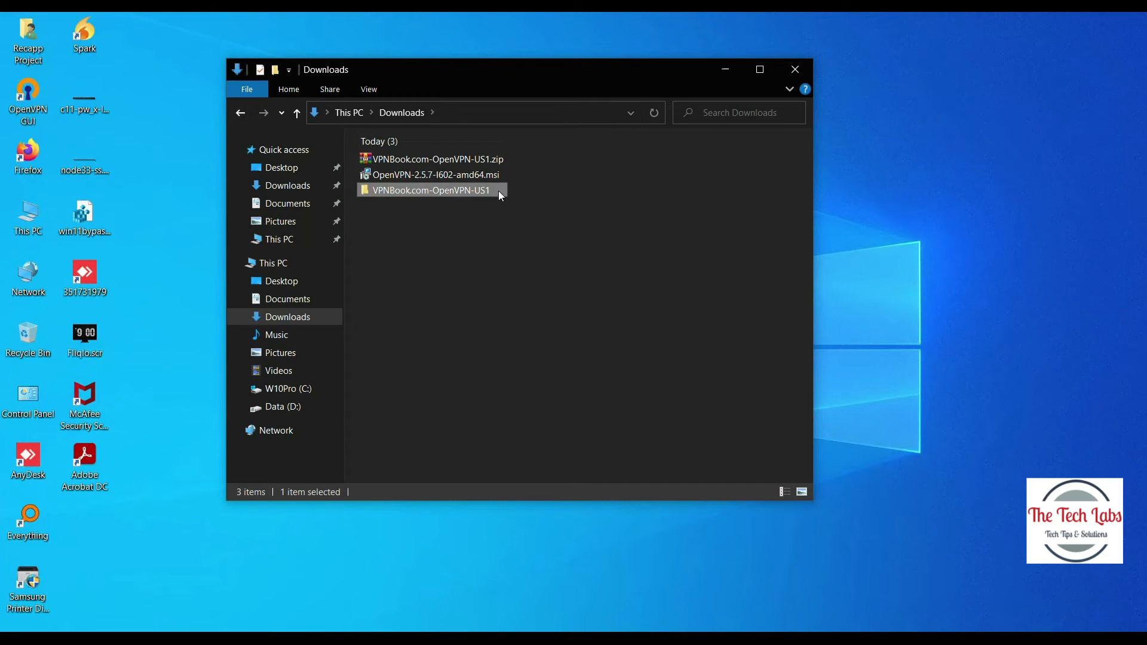
pyautogui.doubleClick(432, 190)
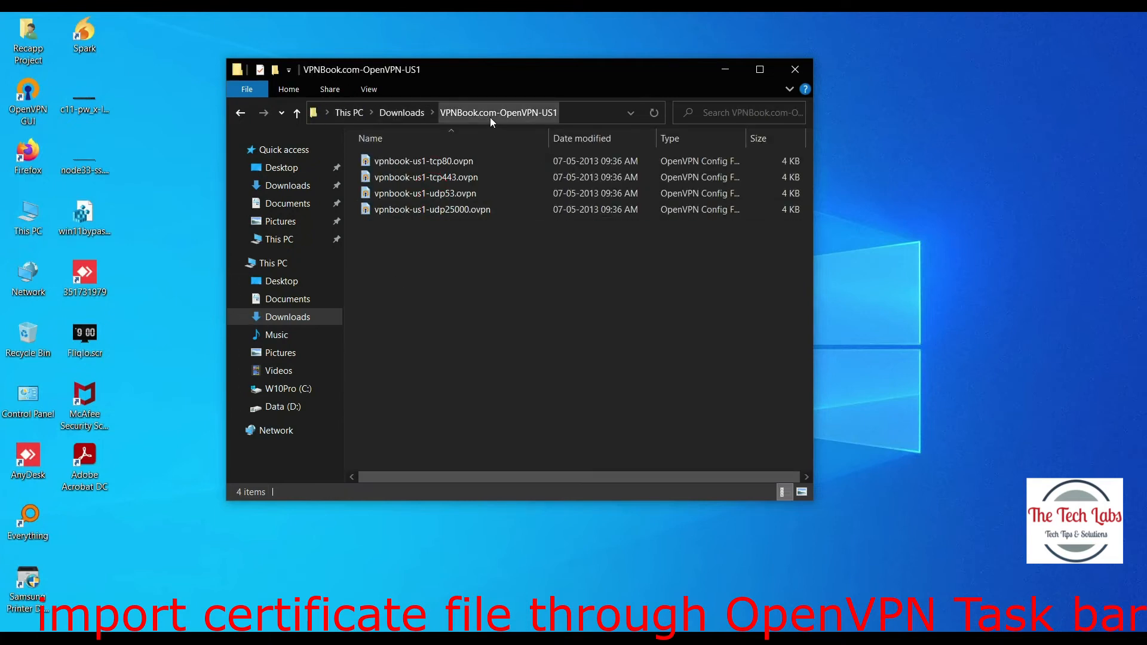
# - Widen the folder window, open the file import dialog of OpenVPN GUI from the system tray, and move it clear of the listed files
pyautogui.moveTo(813, 346); pyautogui.dragTo(952, 353)
pyautogui.click(991, 639)
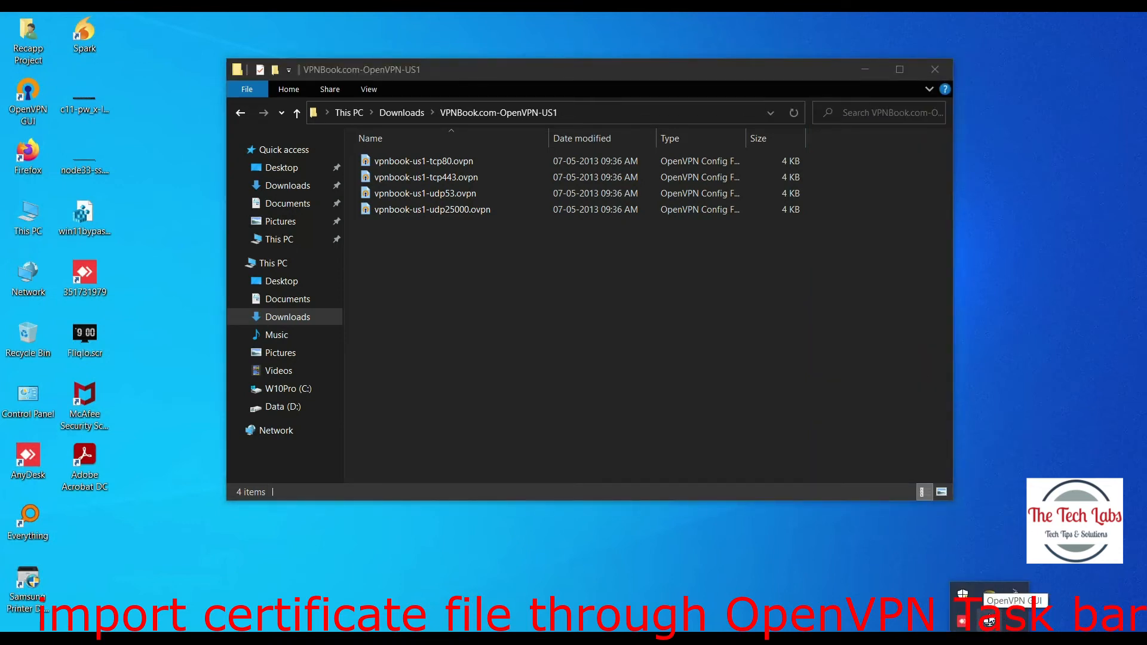
pyautogui.rightClick(990, 621)
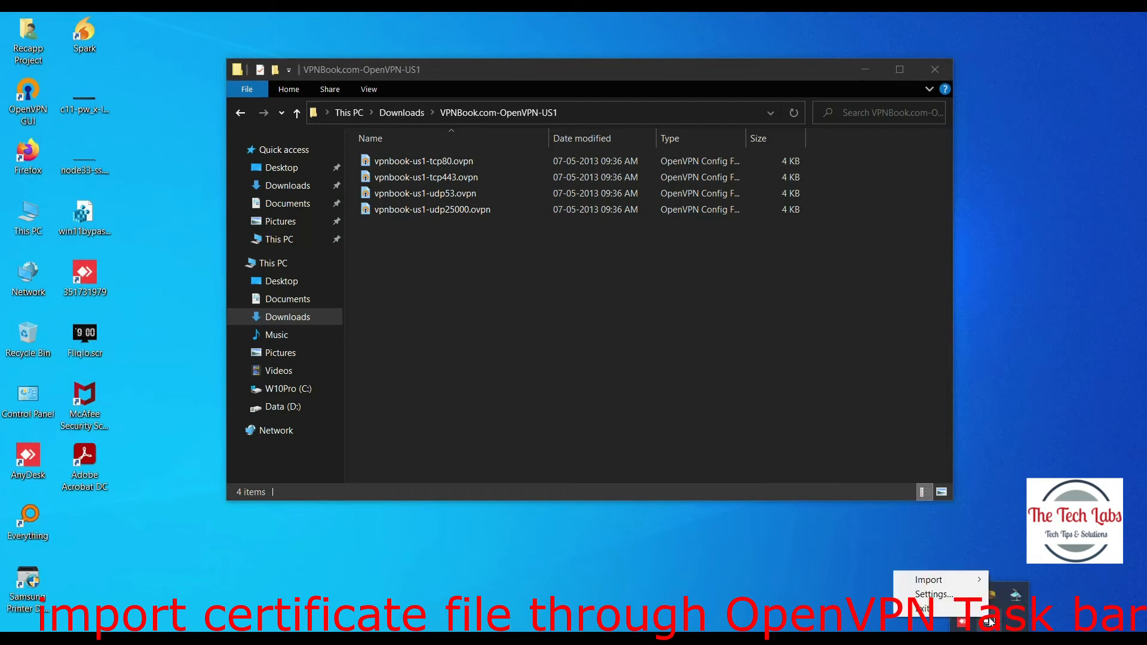
pyautogui.moveTo(949, 584)
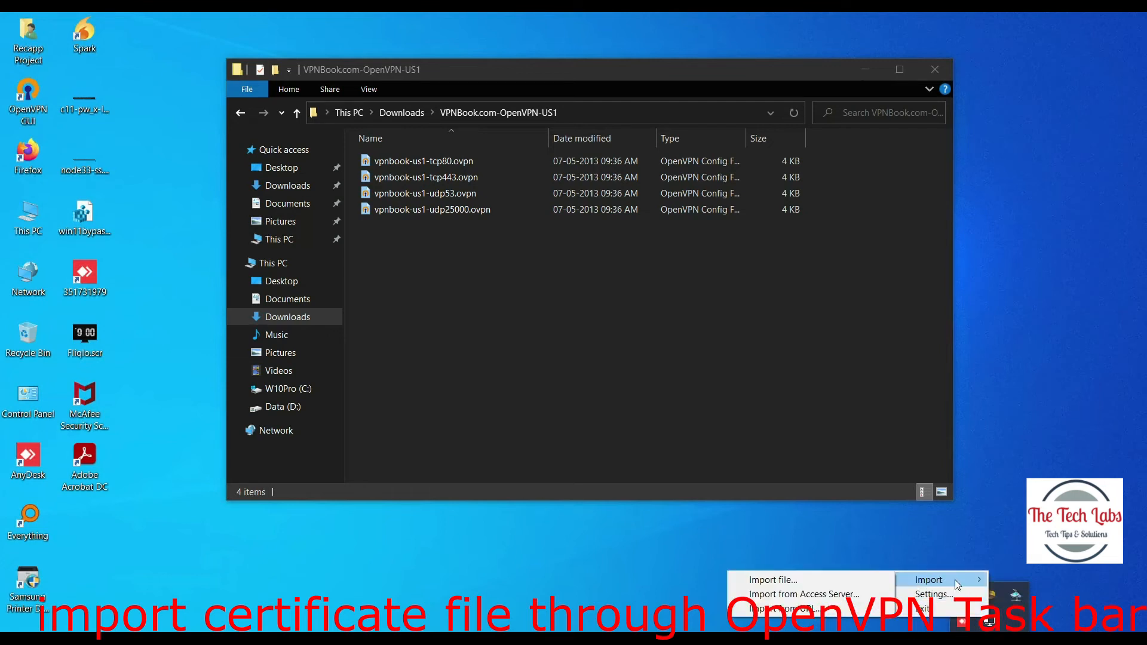
pyautogui.click(799, 581)
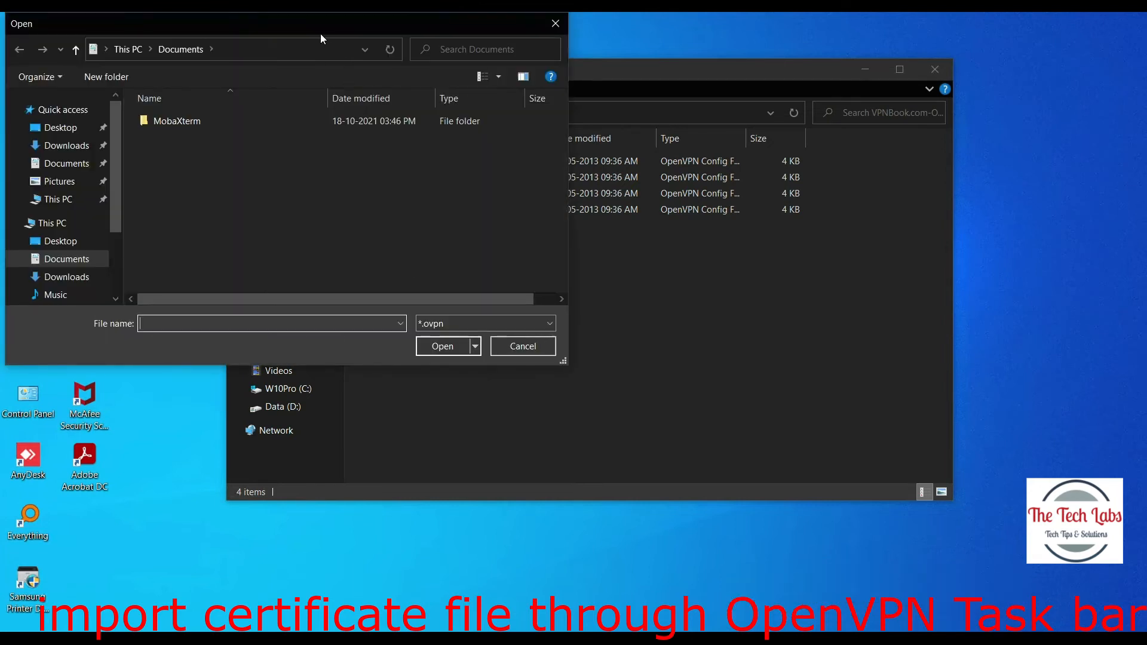
pyautogui.moveTo(320, 33); pyautogui.dragTo(455, 272)
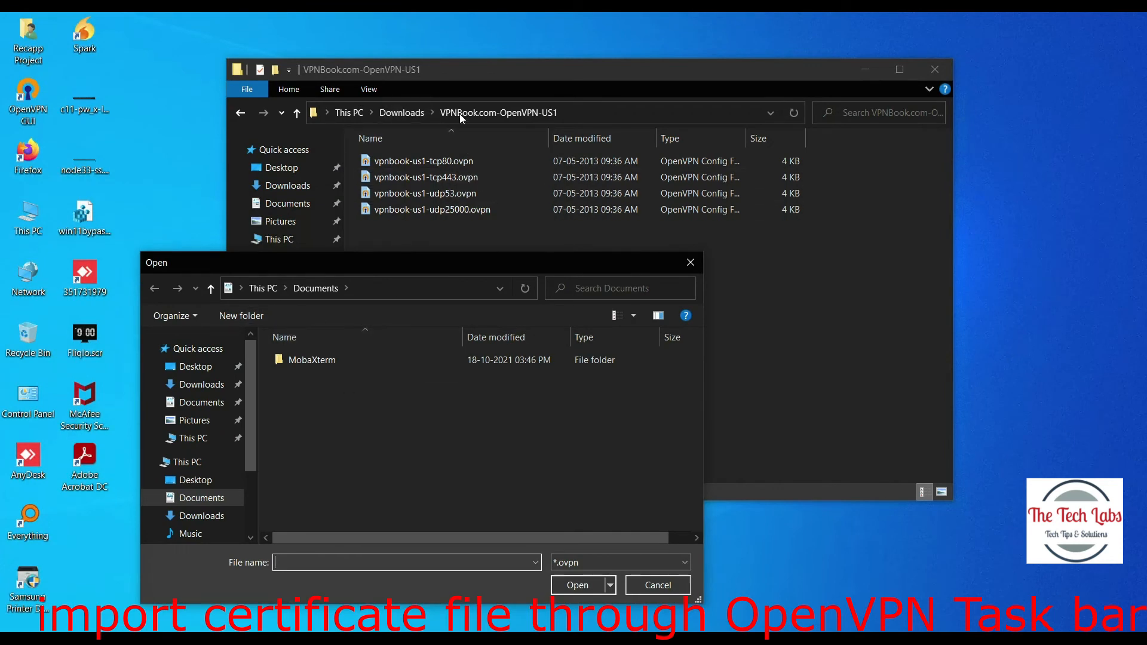
# - Import vpnbook-us1-tcp80.ovpn from the VPNBook.com-OpenVPN-US1 folder in Downloads, and close the File Explorer window
pyautogui.click(199, 386)
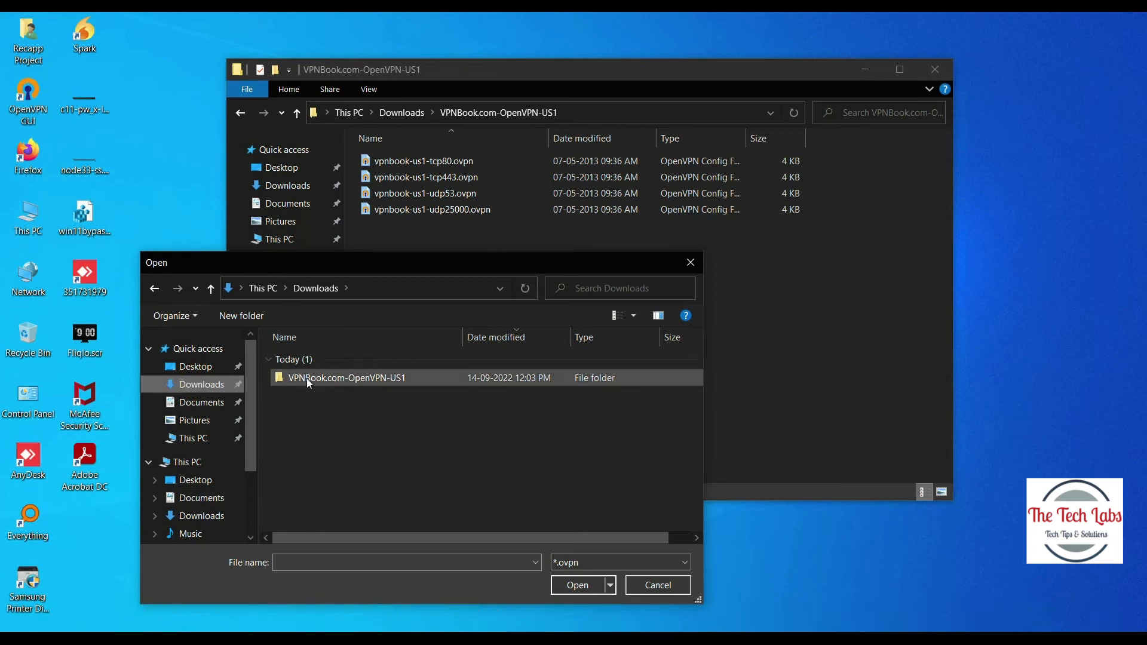
pyautogui.doubleClick(307, 378)
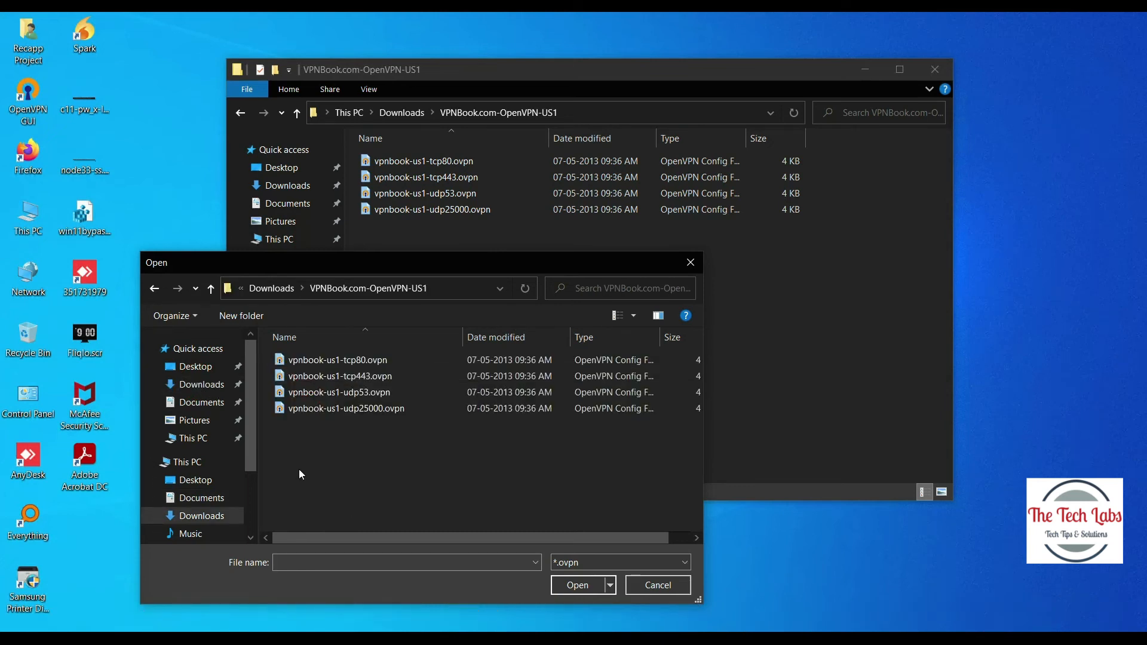
pyautogui.click(318, 365)
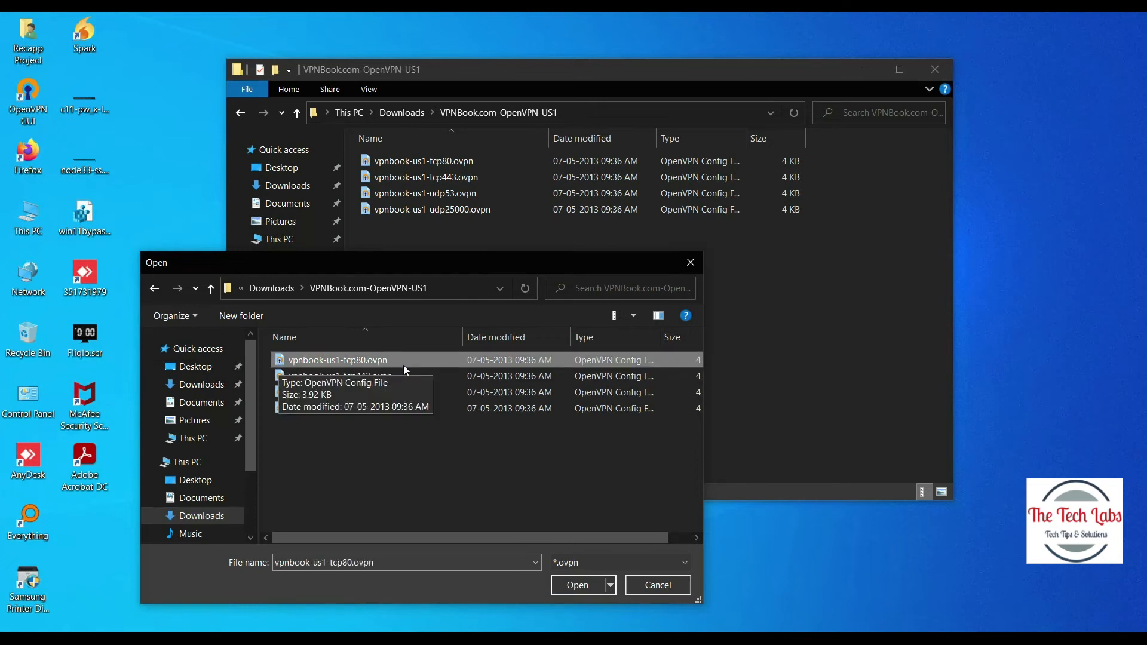
pyautogui.click(577, 585)
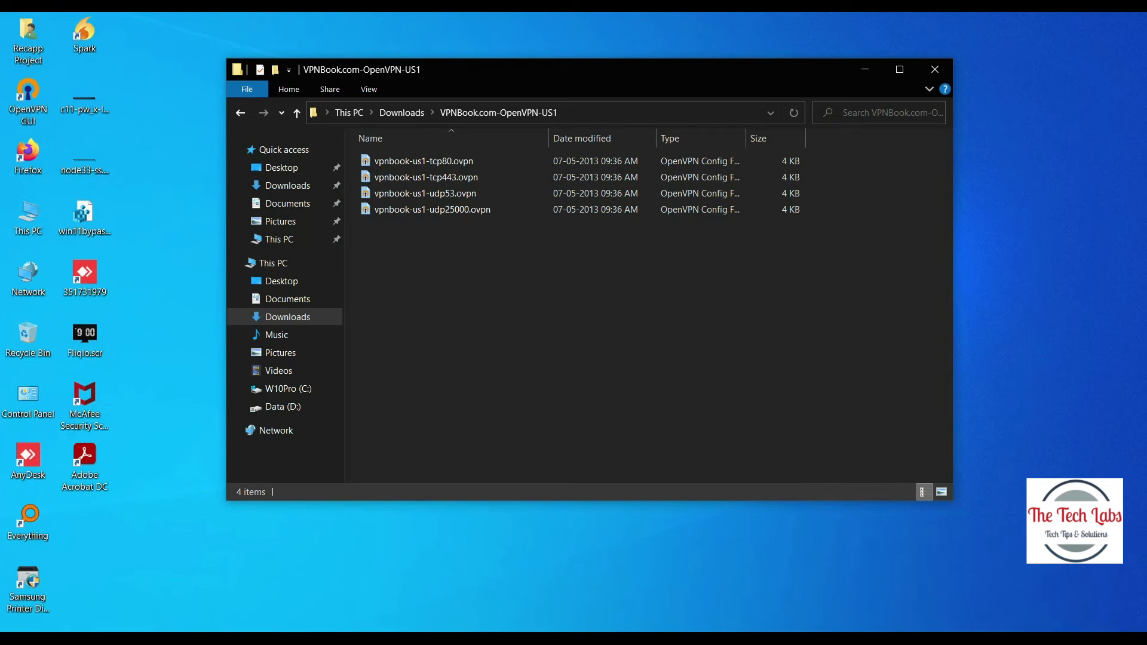
pyautogui.click(935, 69)
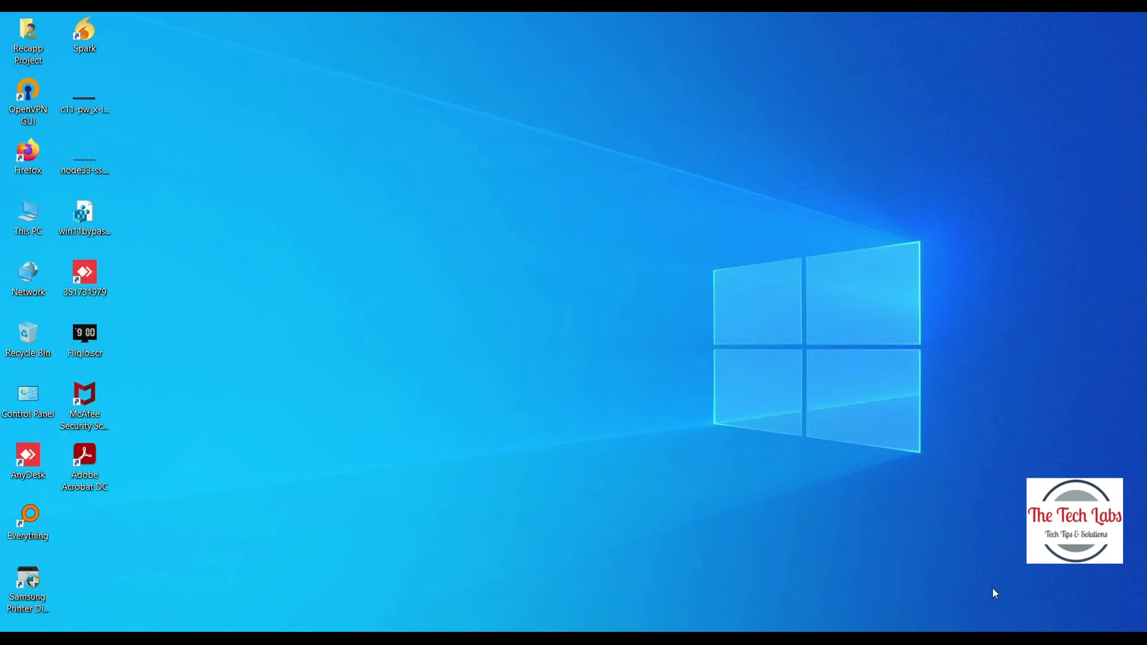
# - Start connecting the imported vpnbook-us1-tcp80 profile from OpenVPN GUI in the system tray
pyautogui.click(989, 643)
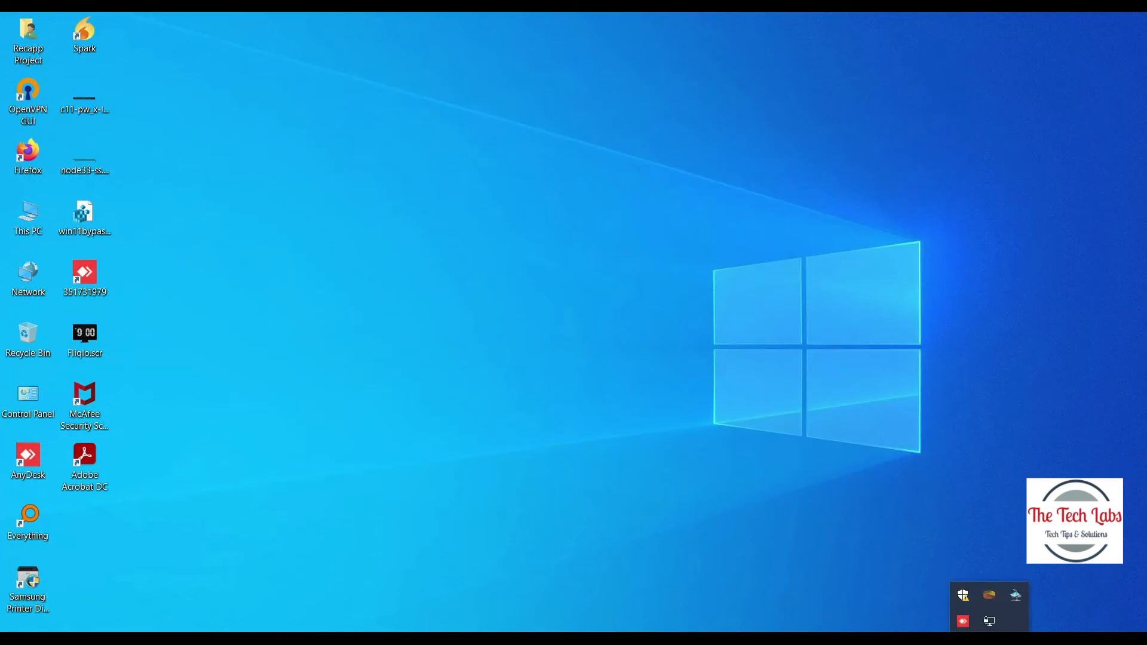
pyautogui.rightClick(988, 620)
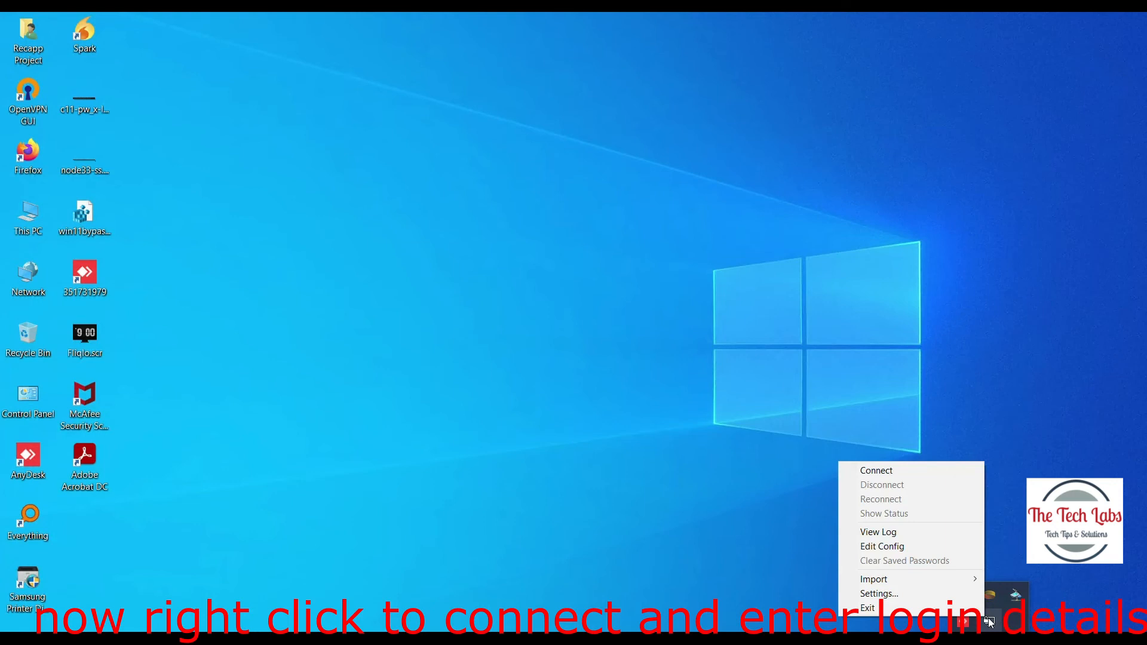
pyautogui.click(870, 472)
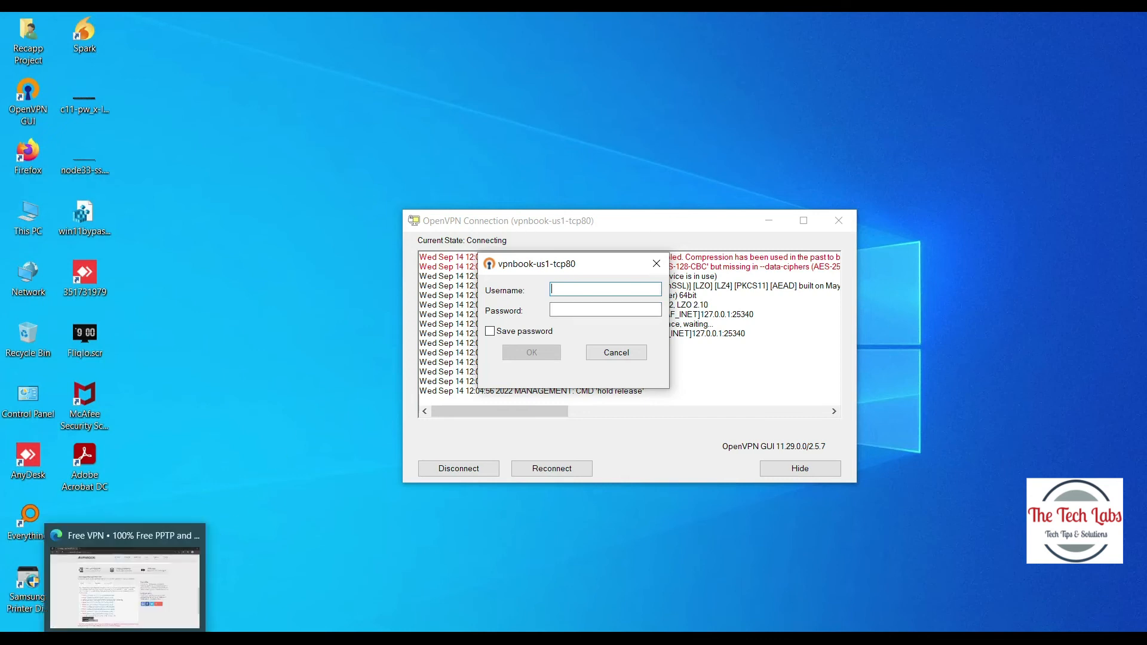
# - Switch to the VPNBook page in the browser and copy its listed username into the Username field of the vpnbook-us1-tcp80 login prompt
pyautogui.click(127, 638)
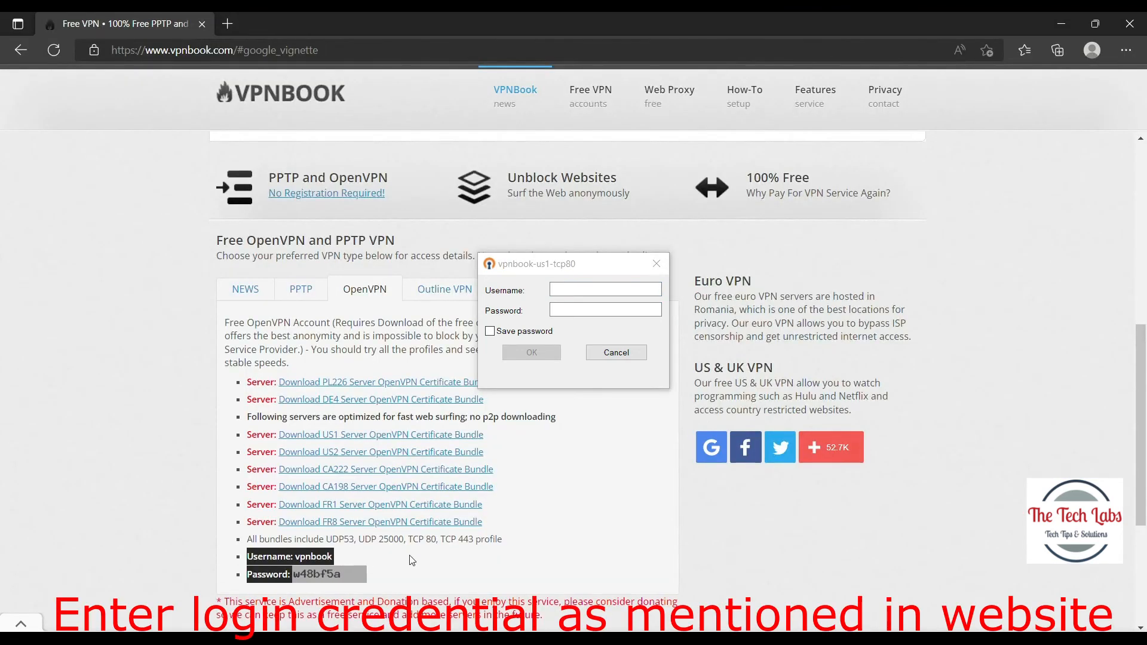
pyautogui.doubleClick(313, 556)
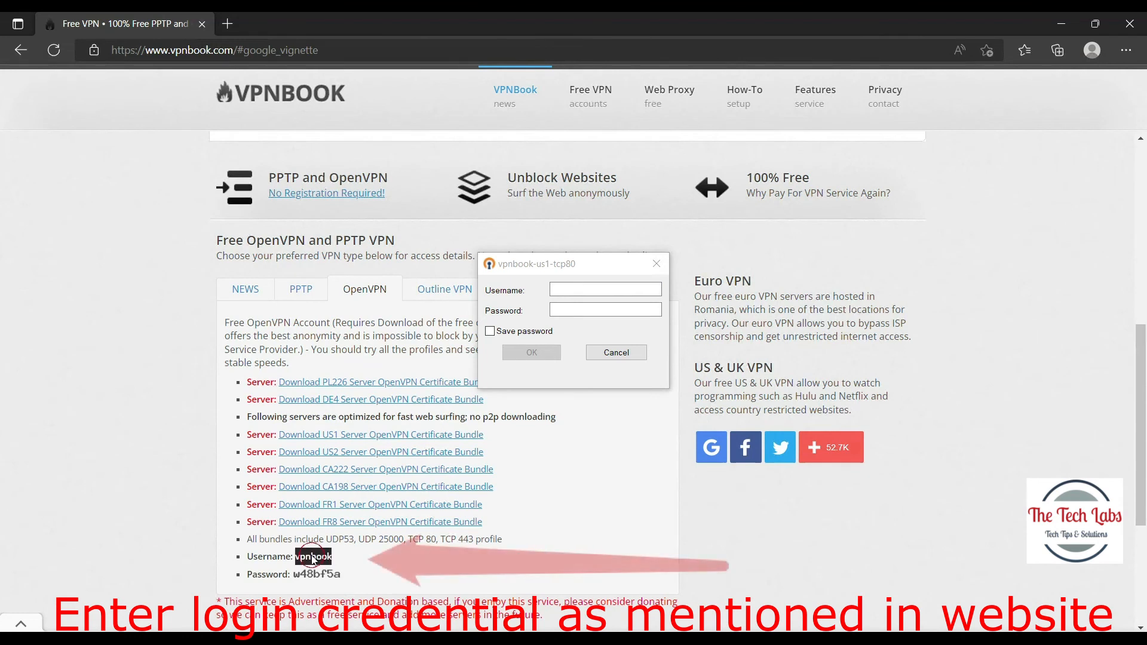
pyautogui.rightClick(338, 531)
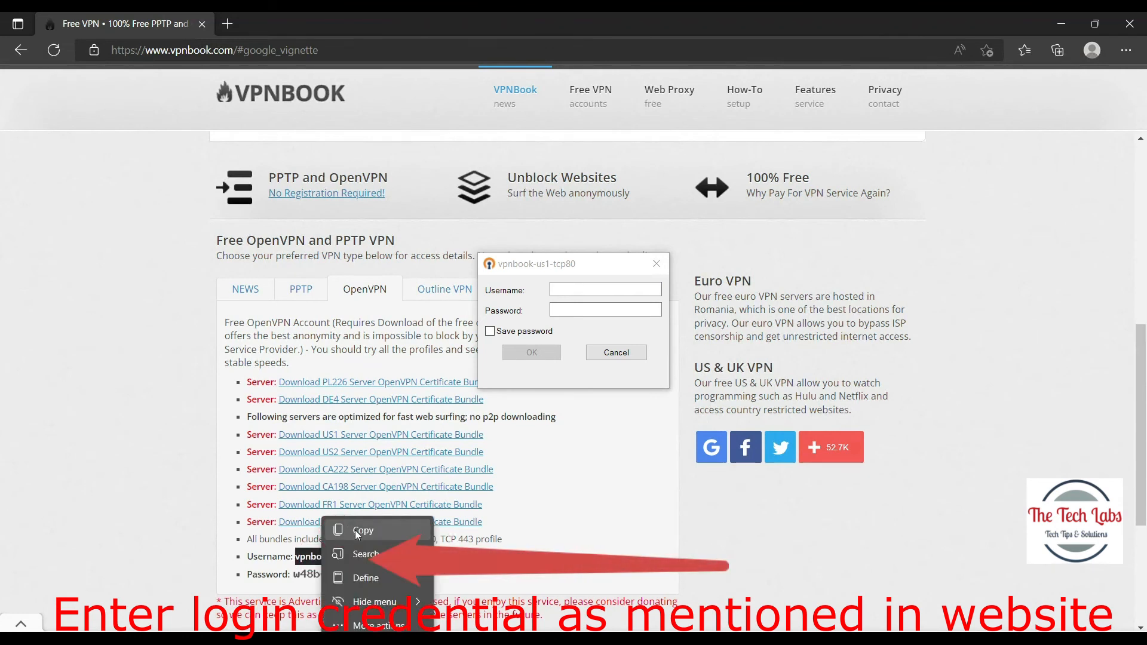
pyautogui.click(355, 529)
pyautogui.click(578, 294)
pyautogui.rightClick(588, 292)
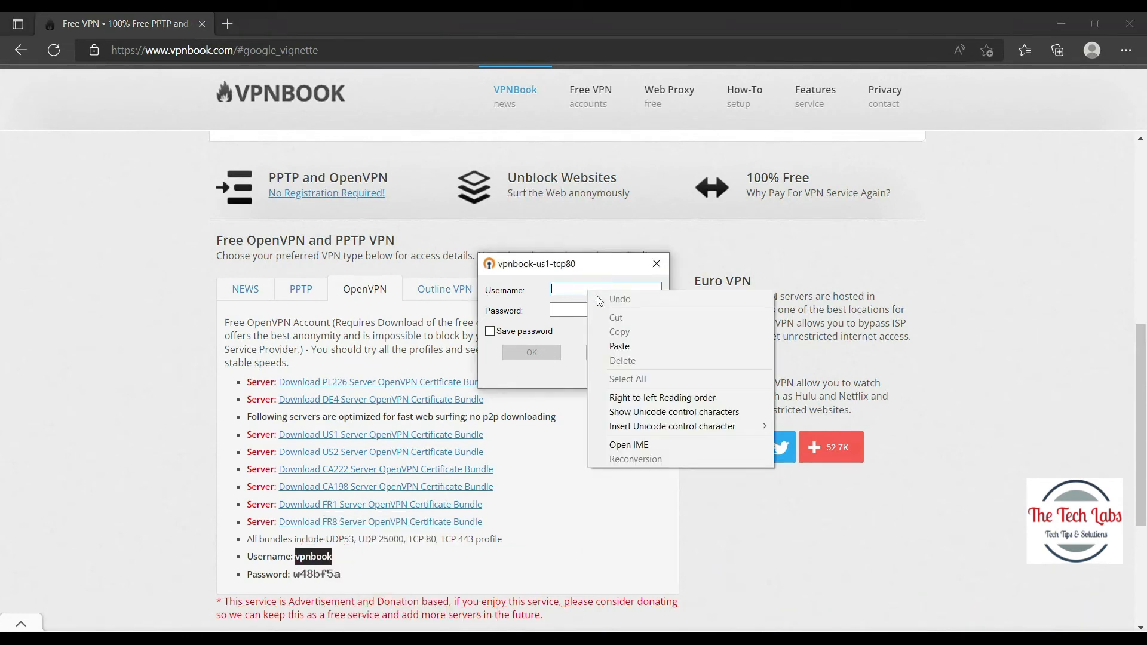
pyautogui.click(614, 347)
# - Enter the VPN password shown on the VPNBook page, enable Save password, submit the login, and minimize the browser
pyautogui.click(591, 310)
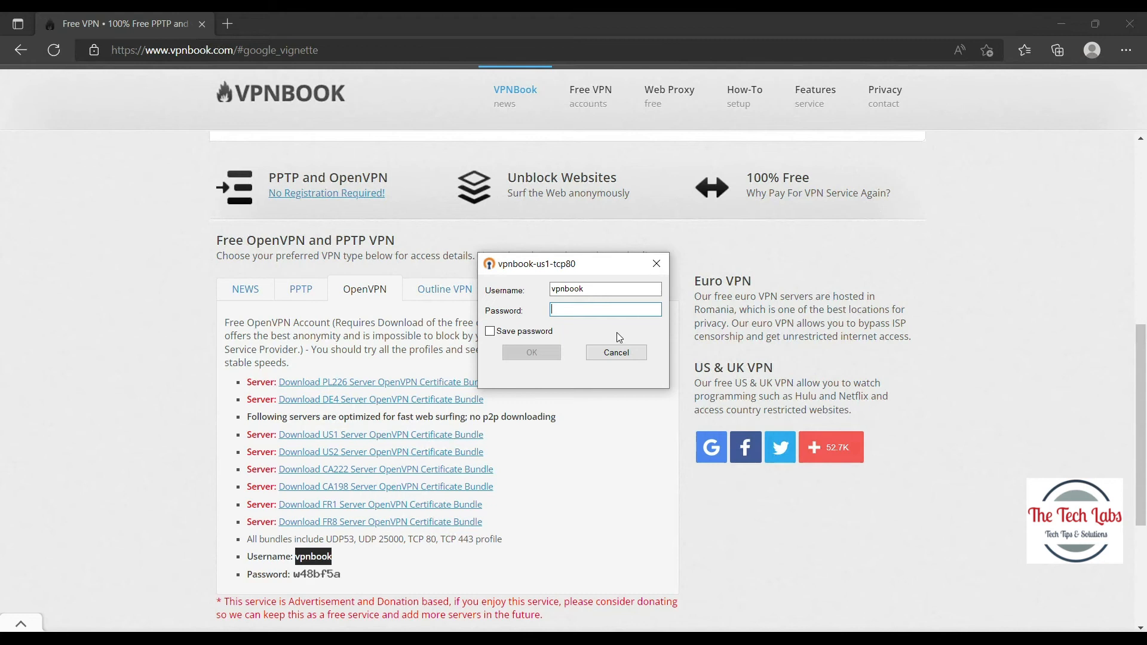
pyautogui.write('w')
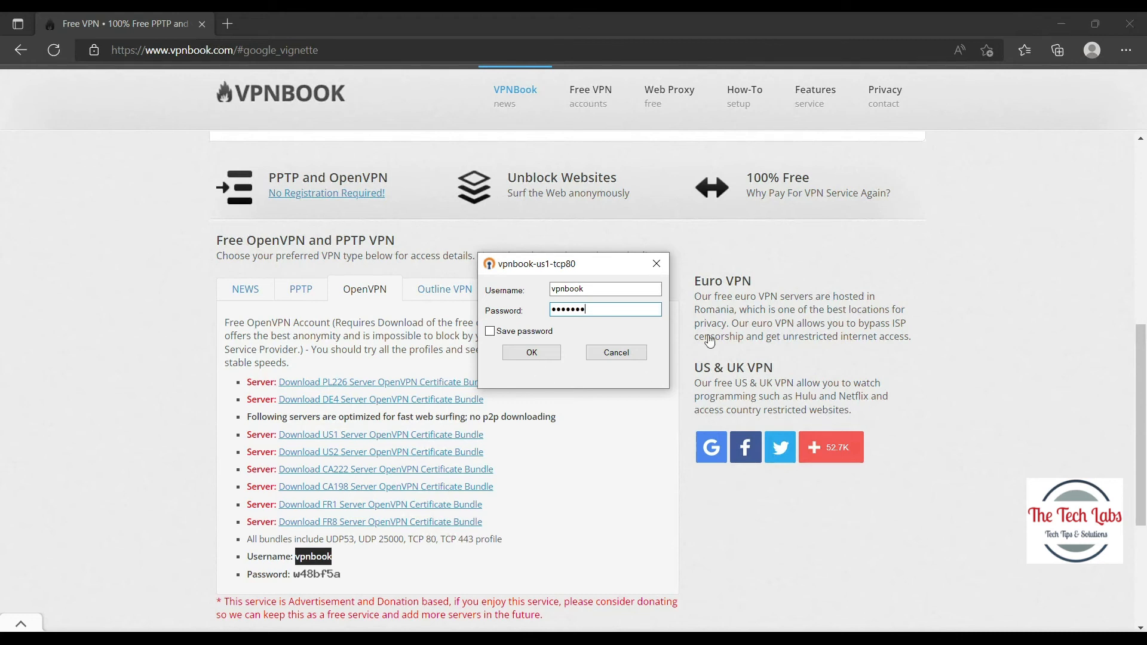
pyautogui.click(496, 333)
pyautogui.click(557, 357)
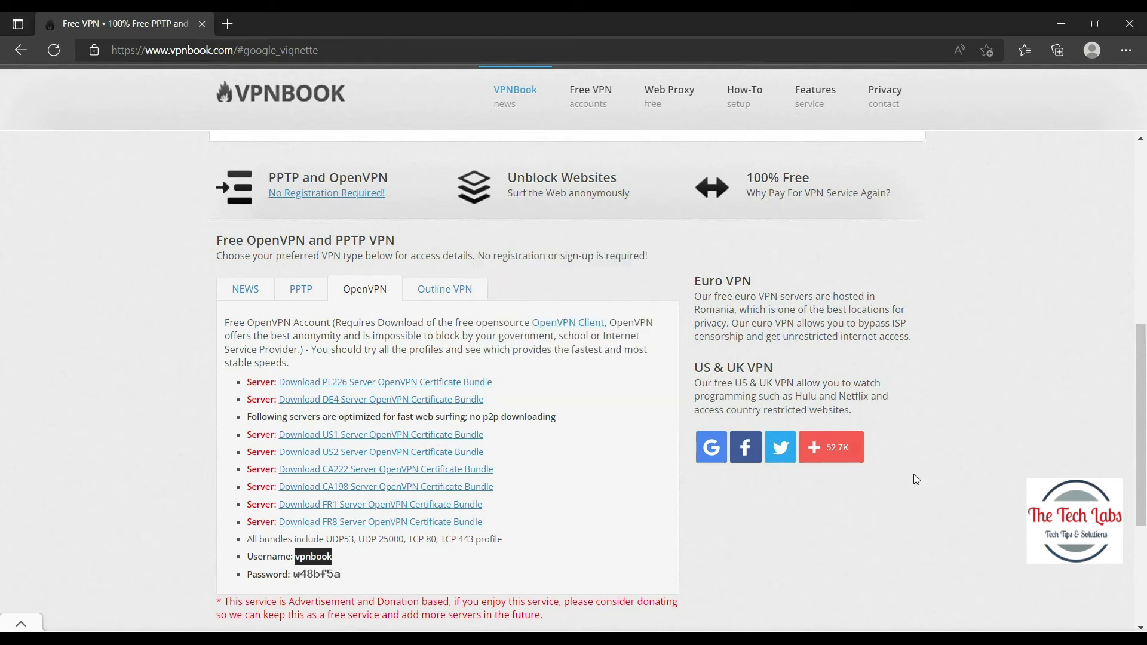
pyautogui.click(1057, 23)
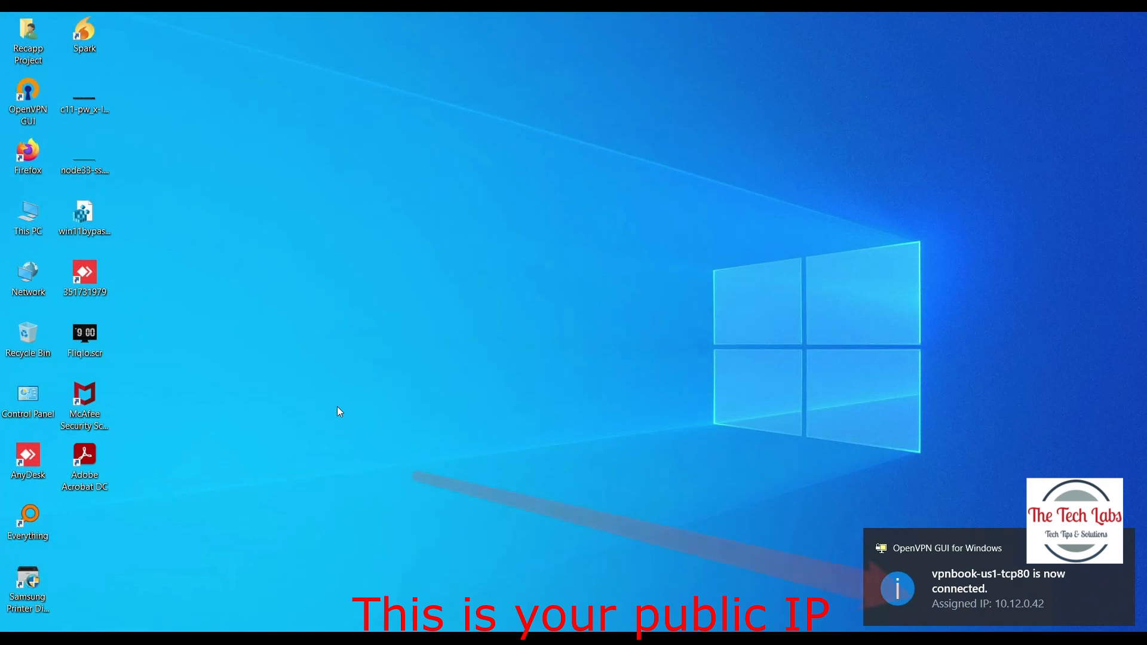
# - Restore the browser and load google.com in place of the VPNBook page
pyautogui.click(144, 636)
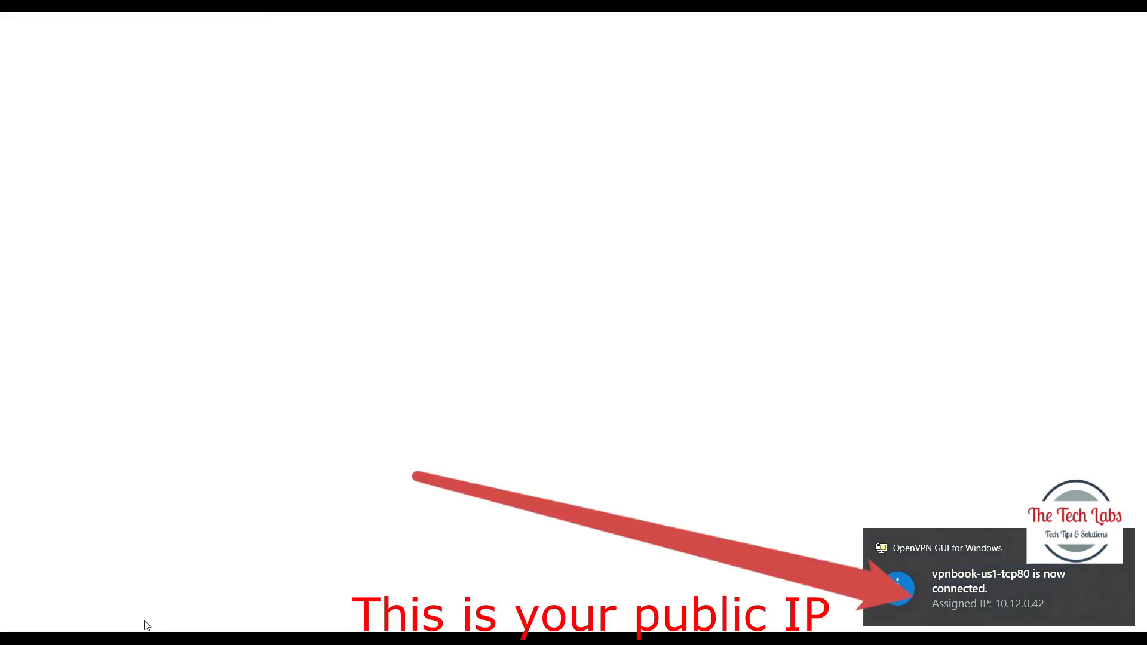
pyautogui.click(292, 51)
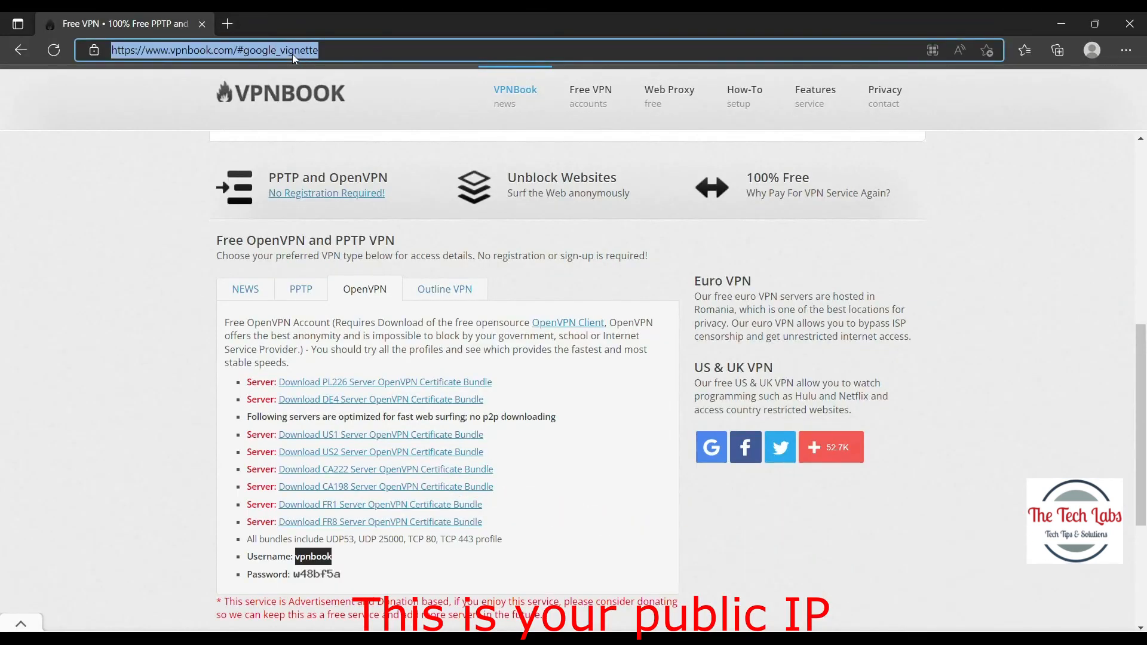
pyautogui.write('google.com')
pyautogui.press('Return')
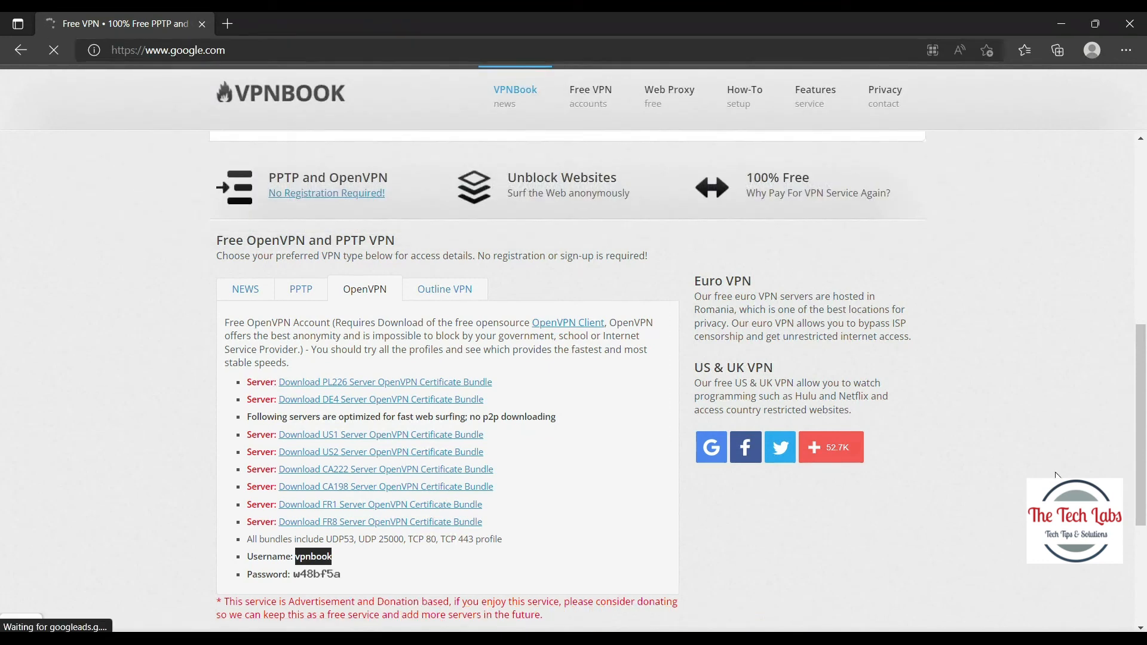
# - Check the OpenVPN icon in the system tray, and search Google for "what is my ip"
pyautogui.click(989, 639)
pyautogui.moveTo(995, 627)
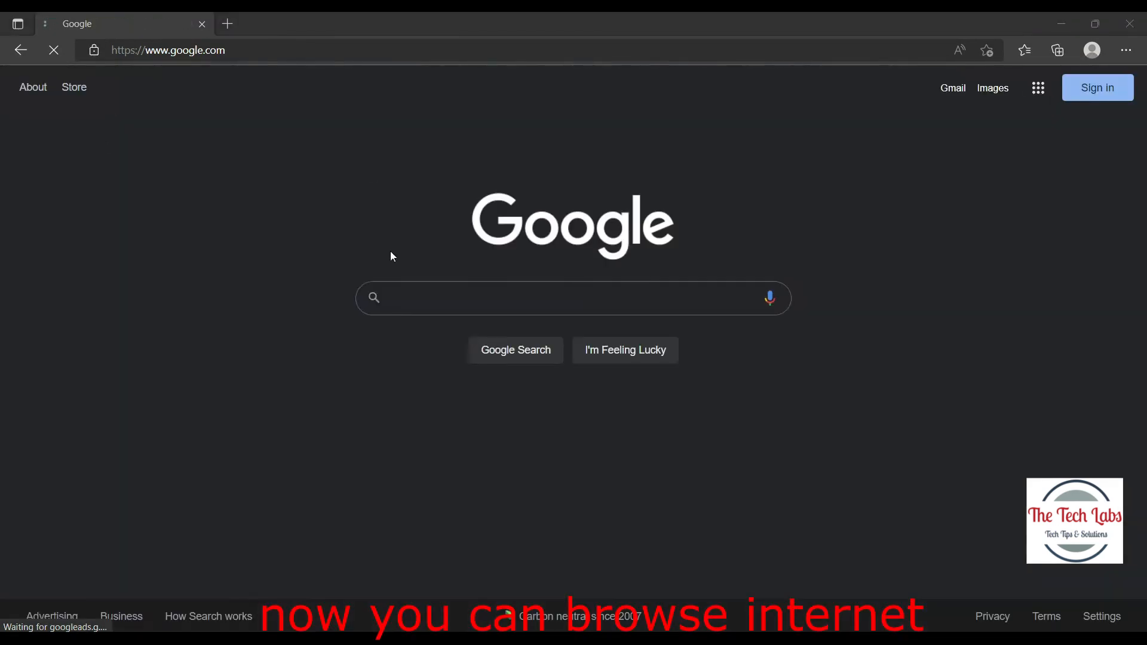
pyautogui.write('what is my ip')
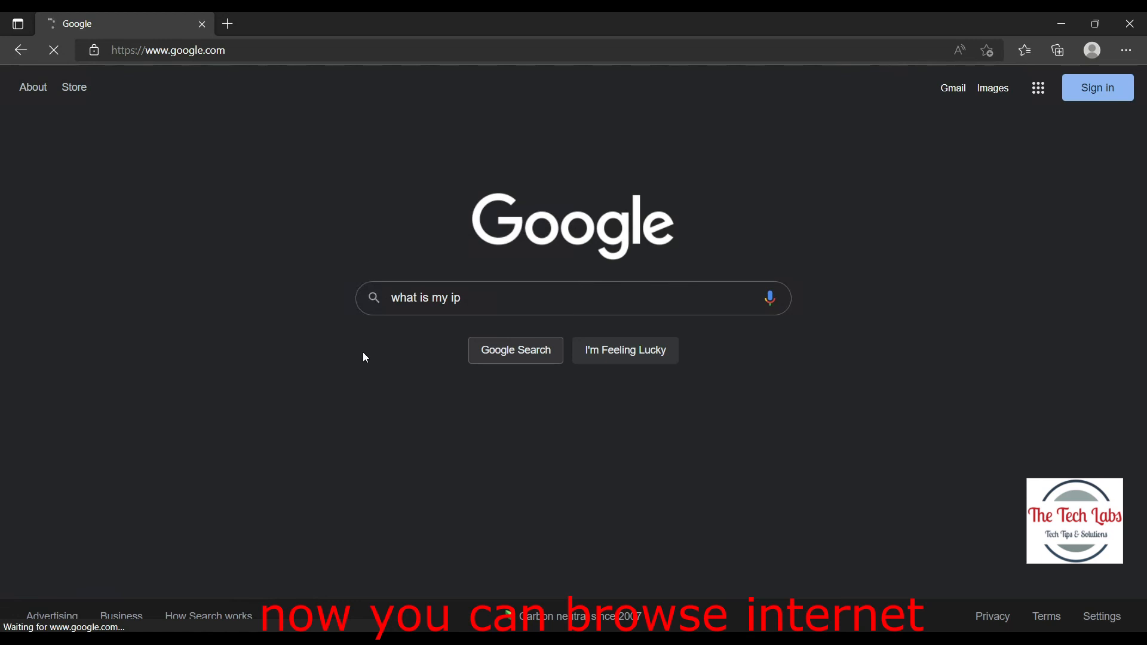